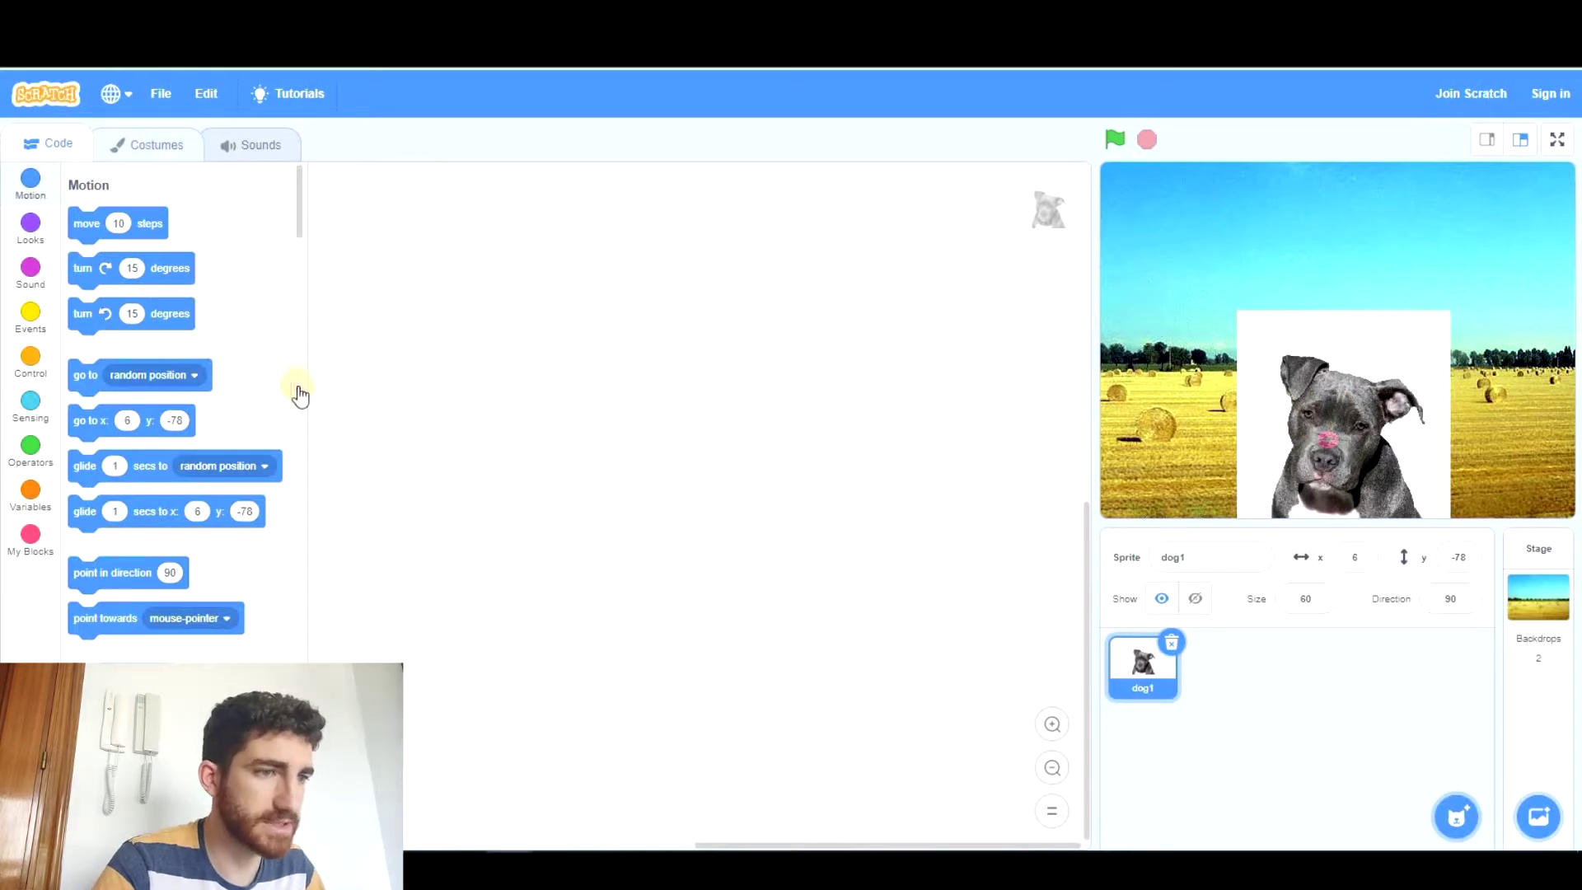
# Erase parts of the white background around the dog in the dog1 costume with the Eraser at size 40.
pyautogui.click(404, 514)
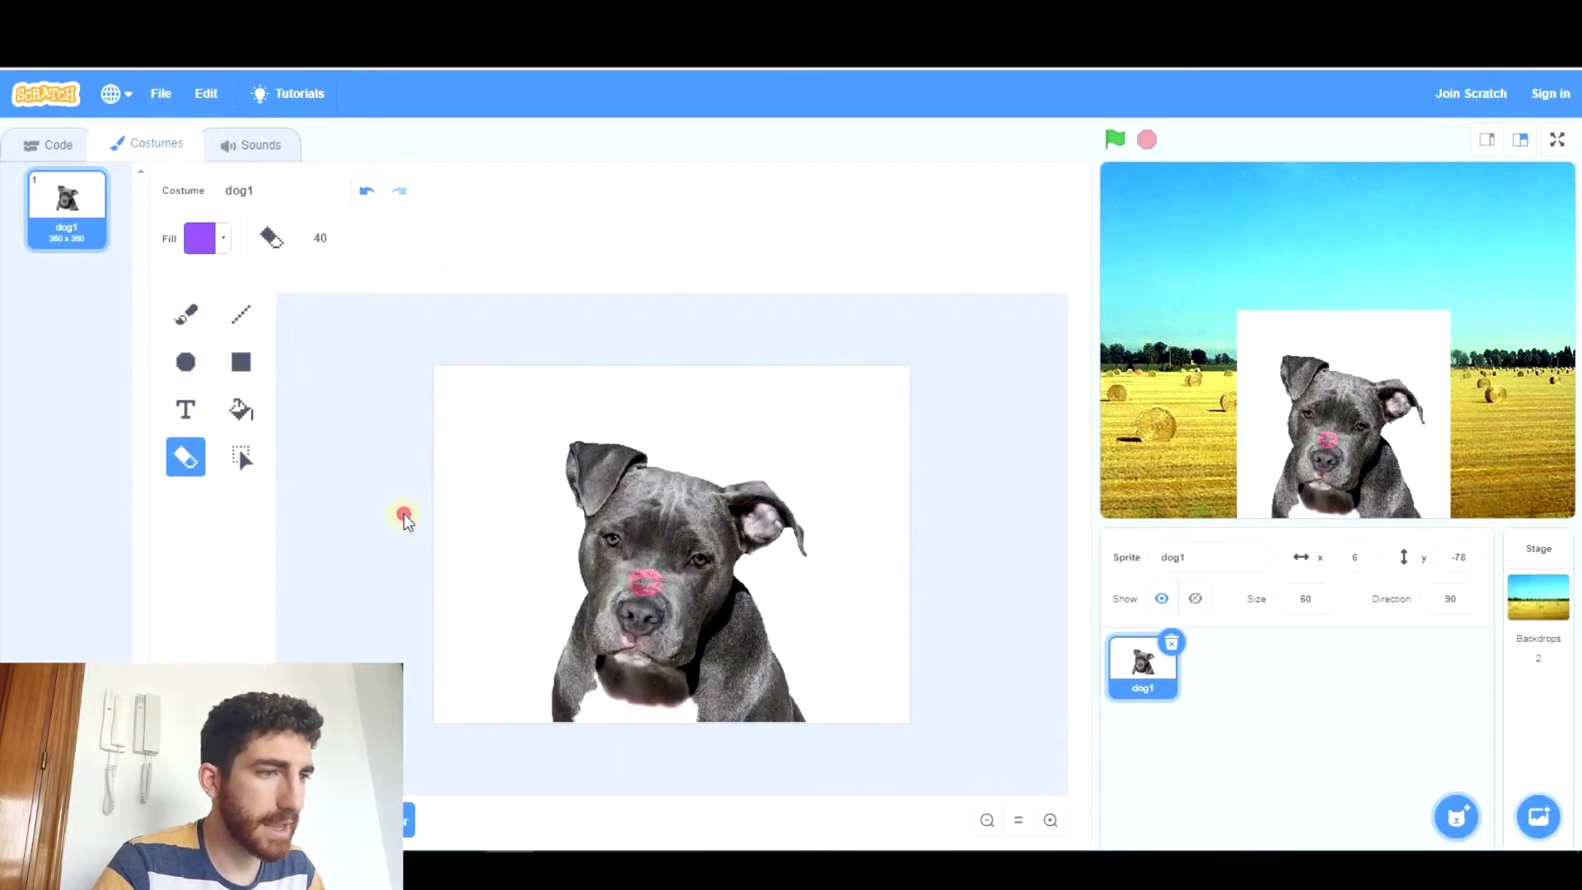
pyautogui.click(460, 348)
pyautogui.click(502, 439)
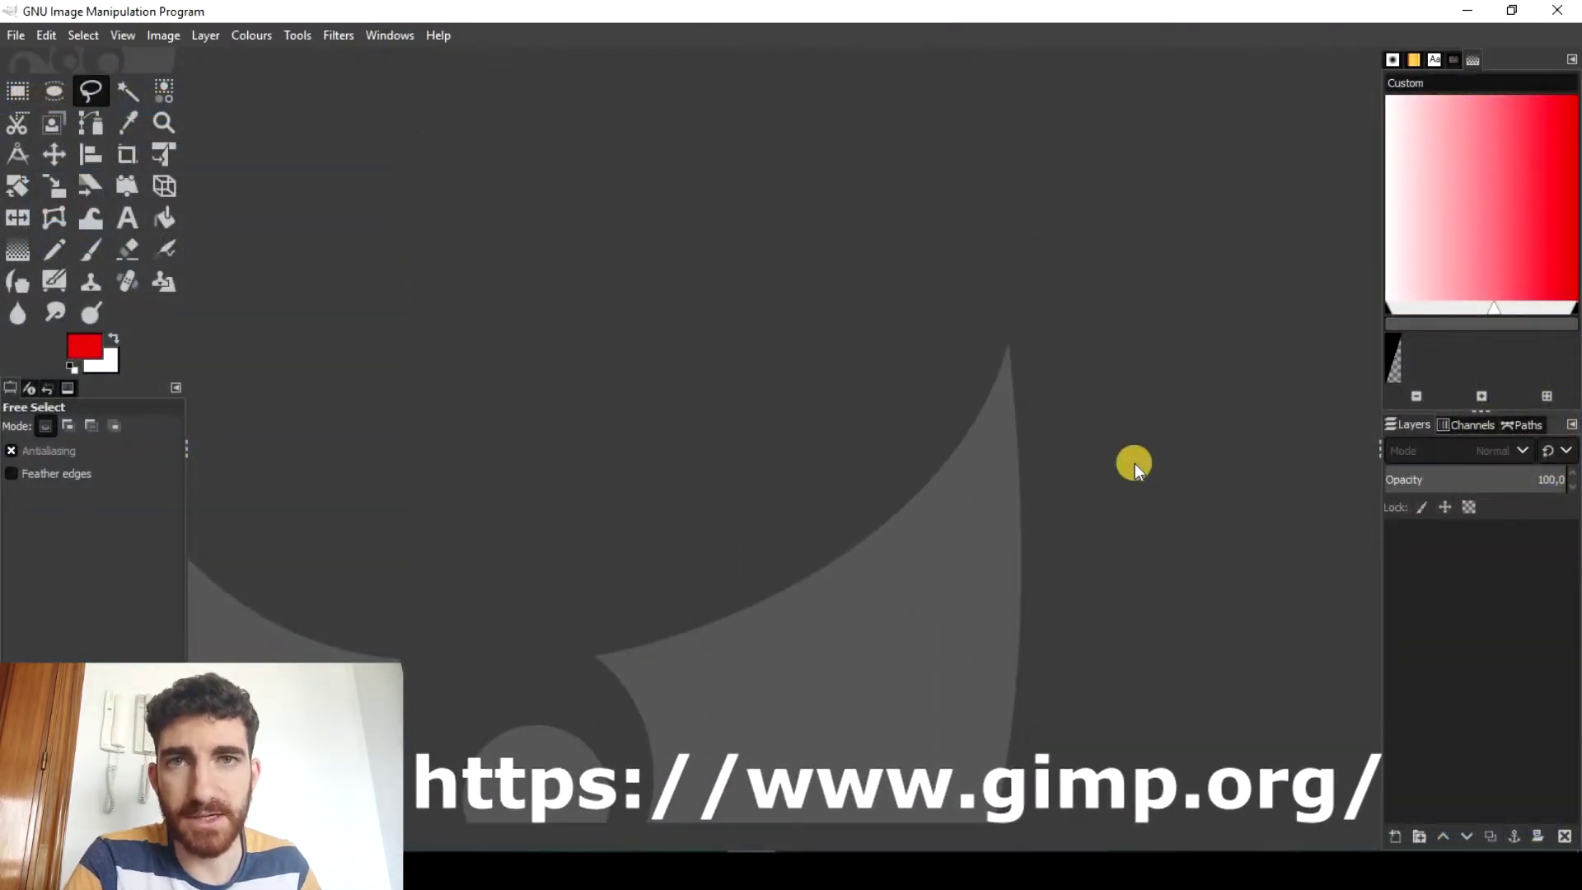
# Switch to GIMP and open the image dog1.jpg from the Gimp folder on the Desktop.
pyautogui.click(15, 34)
pyautogui.click(51, 108)
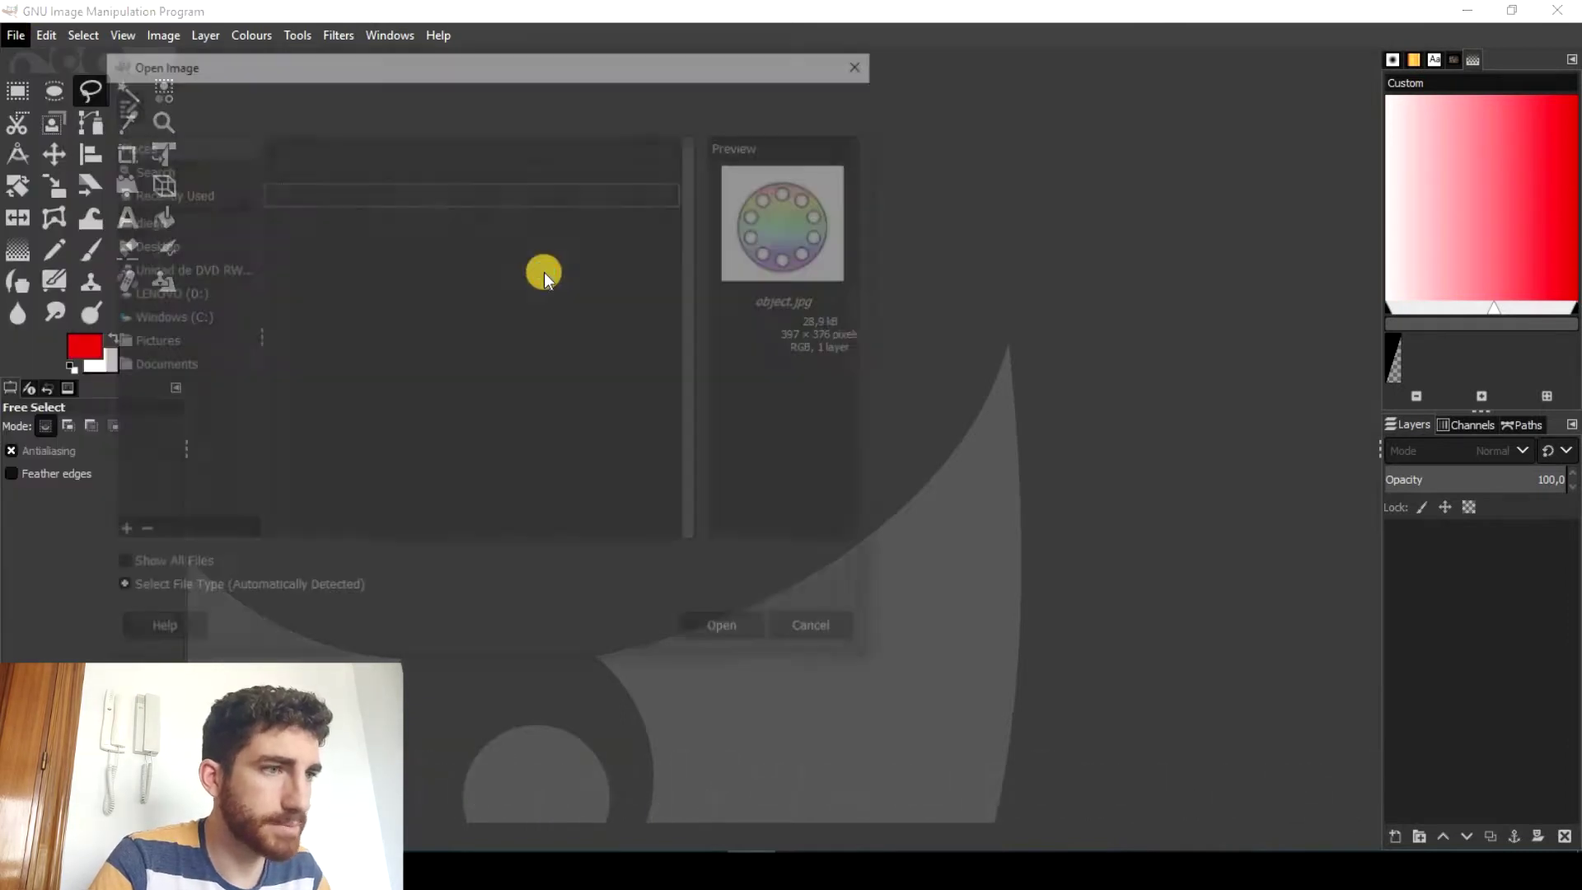
pyautogui.click(318, 171)
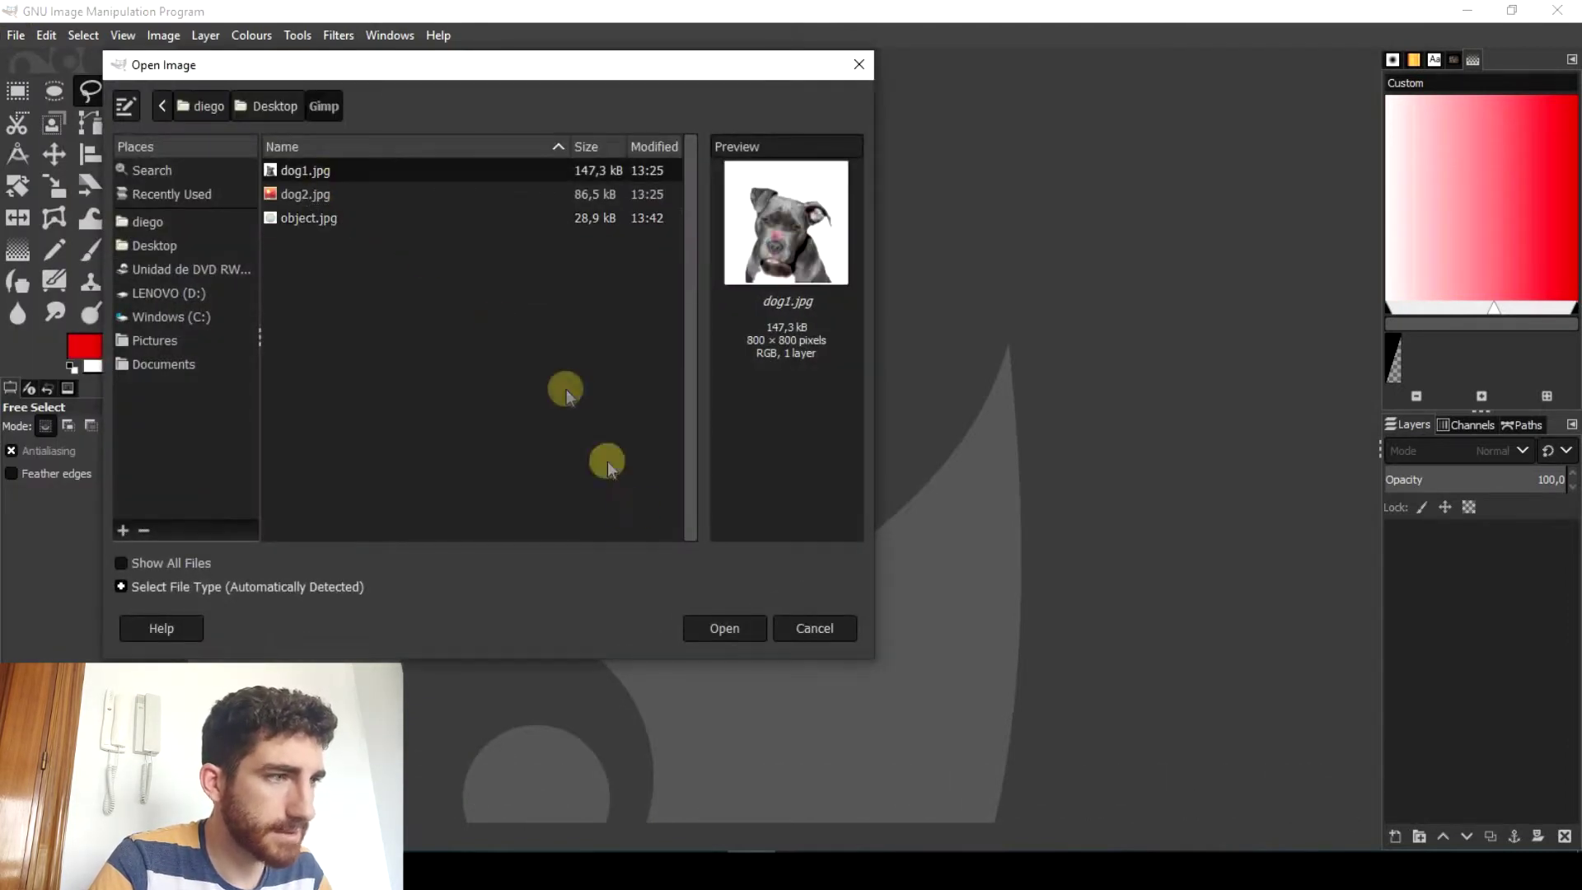
pyautogui.click(718, 626)
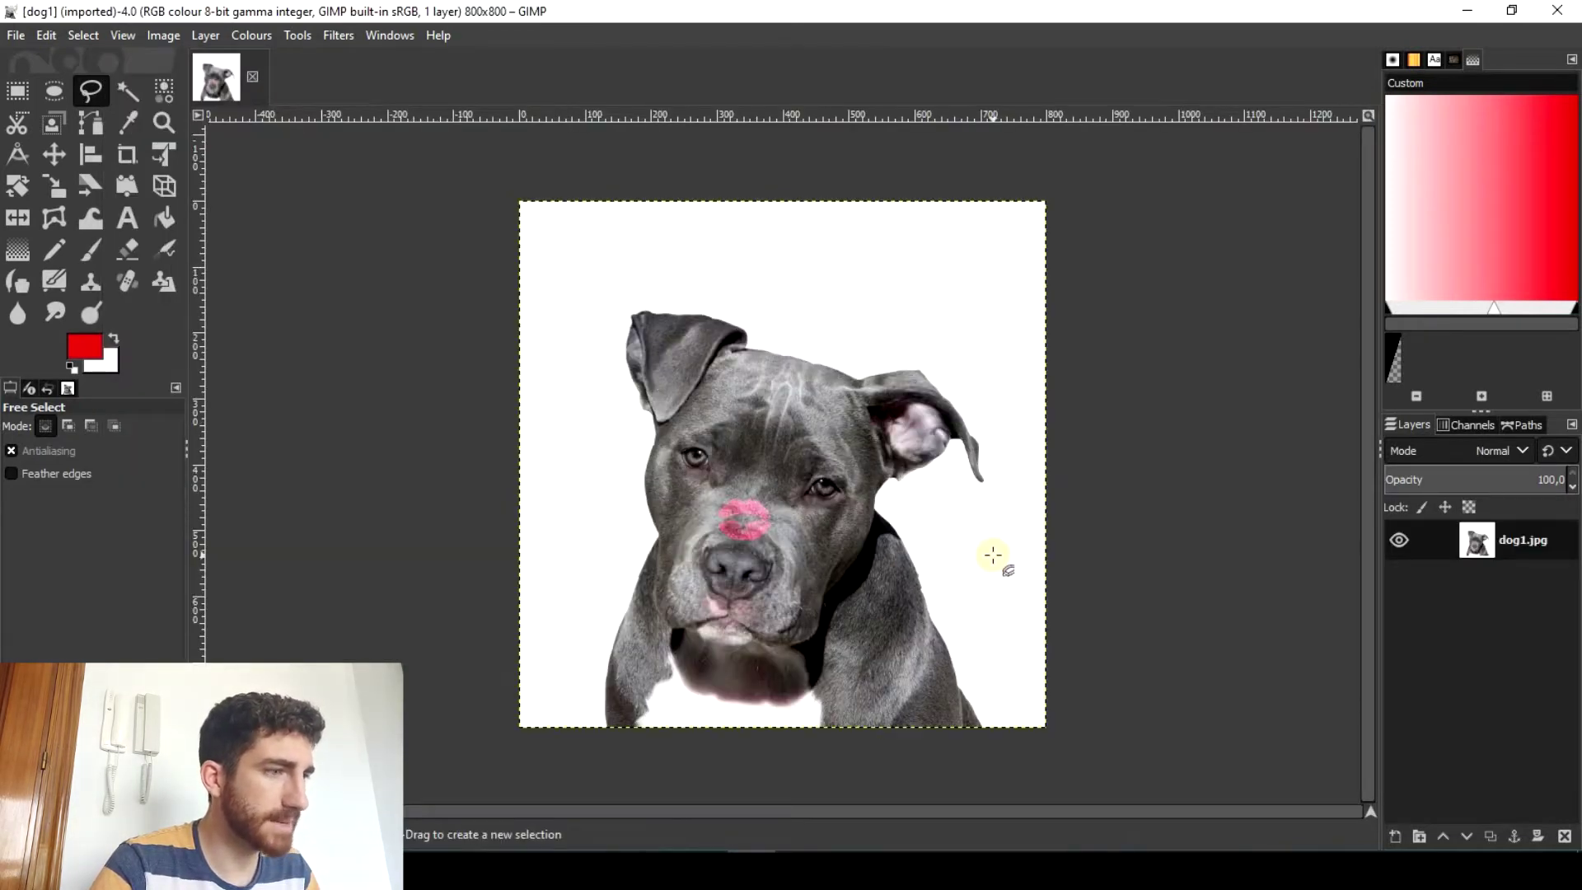
# Select the white background around the dog with Fuzzy Select and invert the selection so it covers the dog.
pyautogui.click(127, 96)
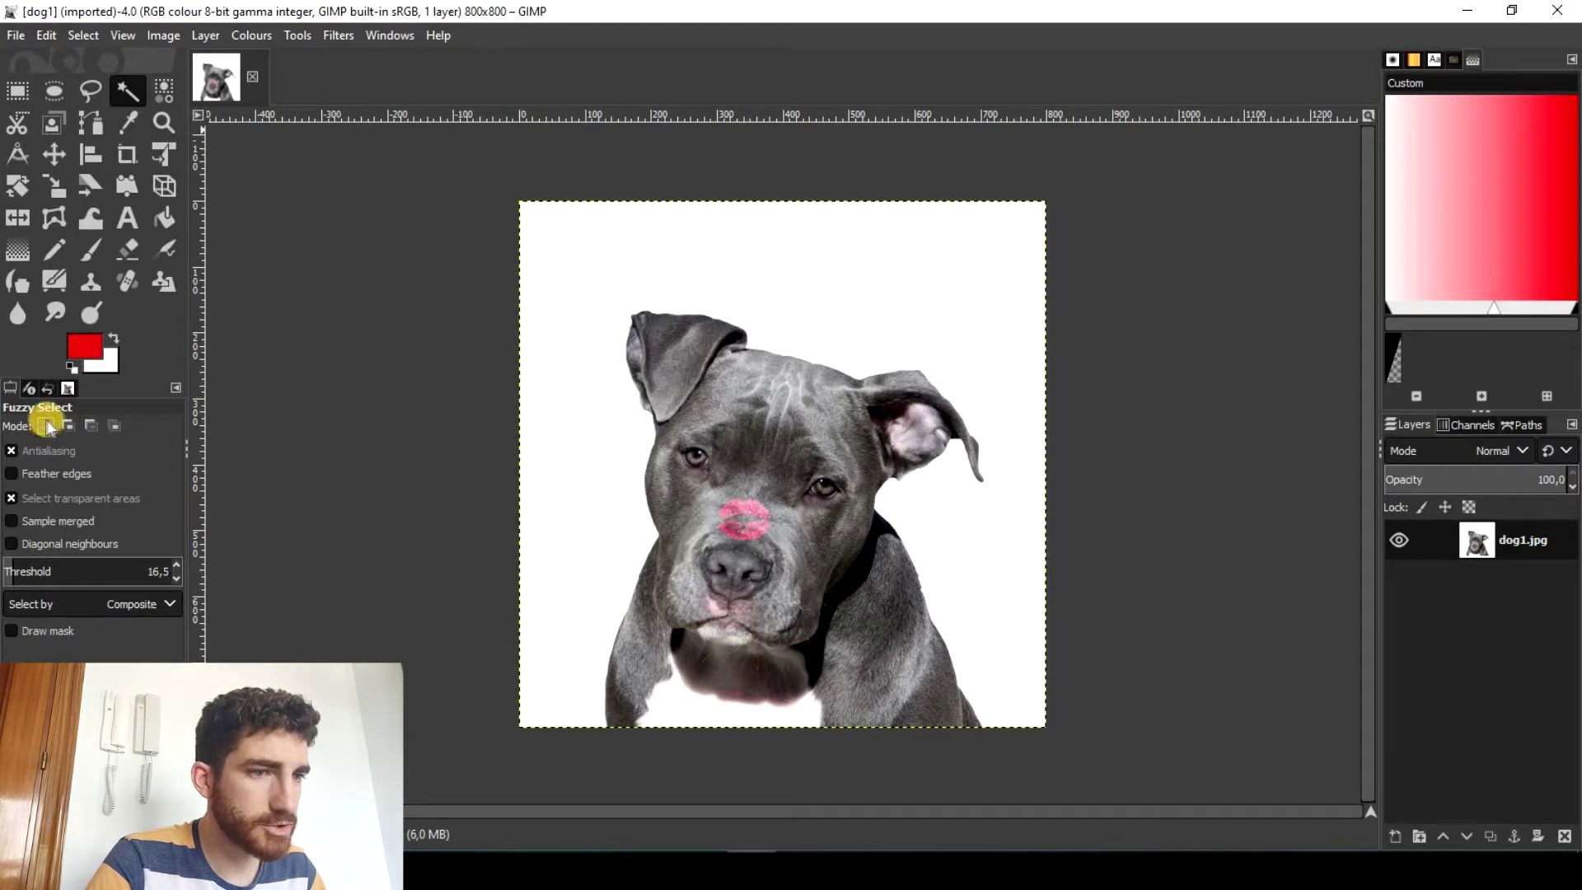
pyautogui.click(564, 263)
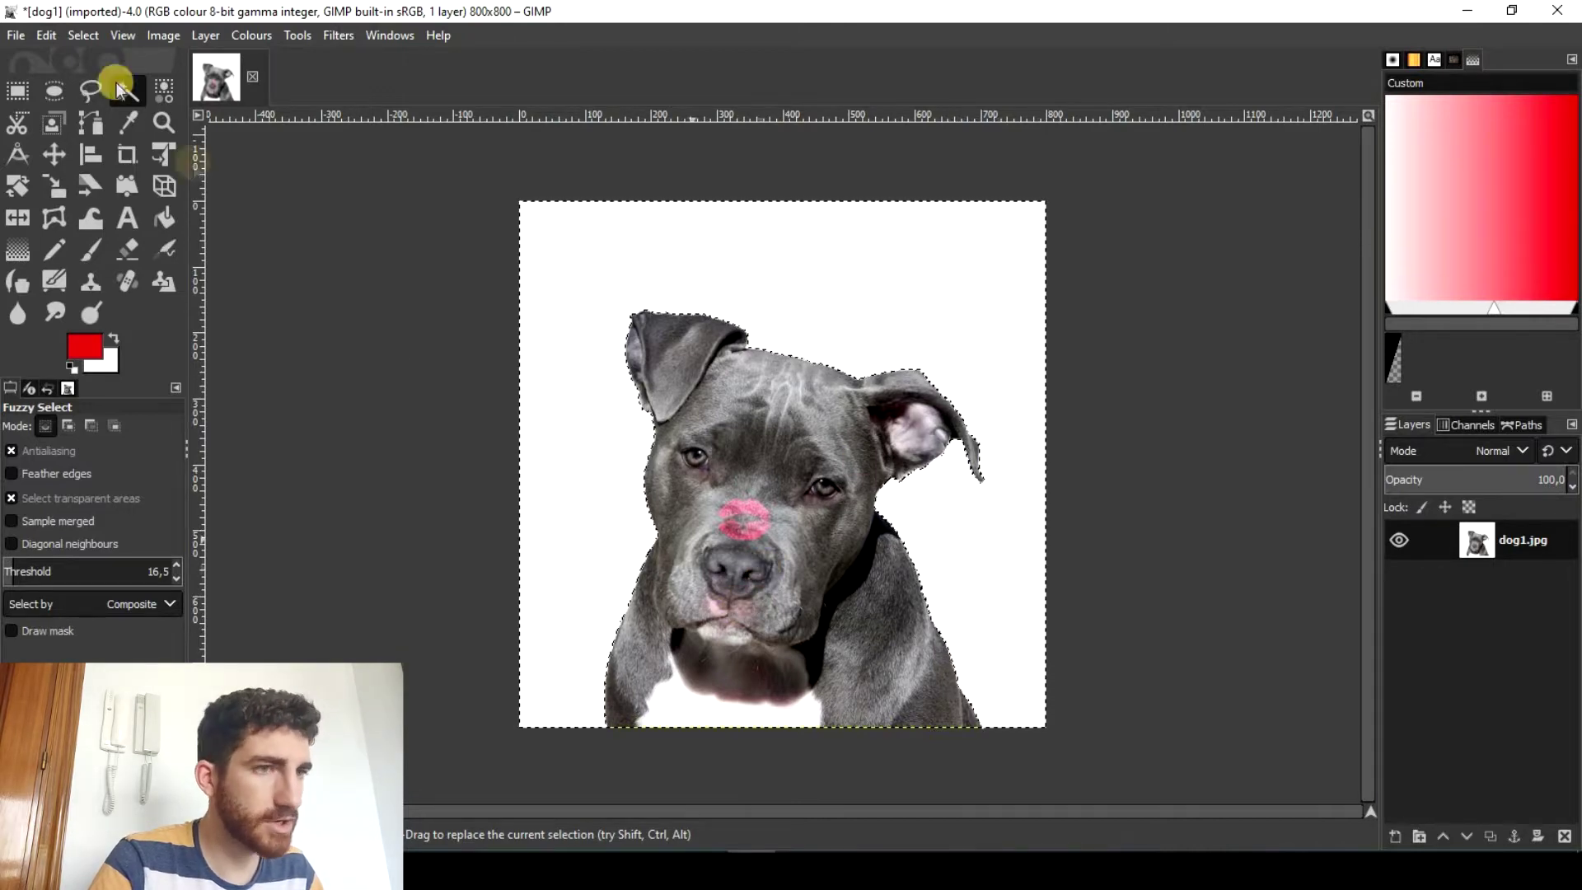
pyautogui.click(79, 35)
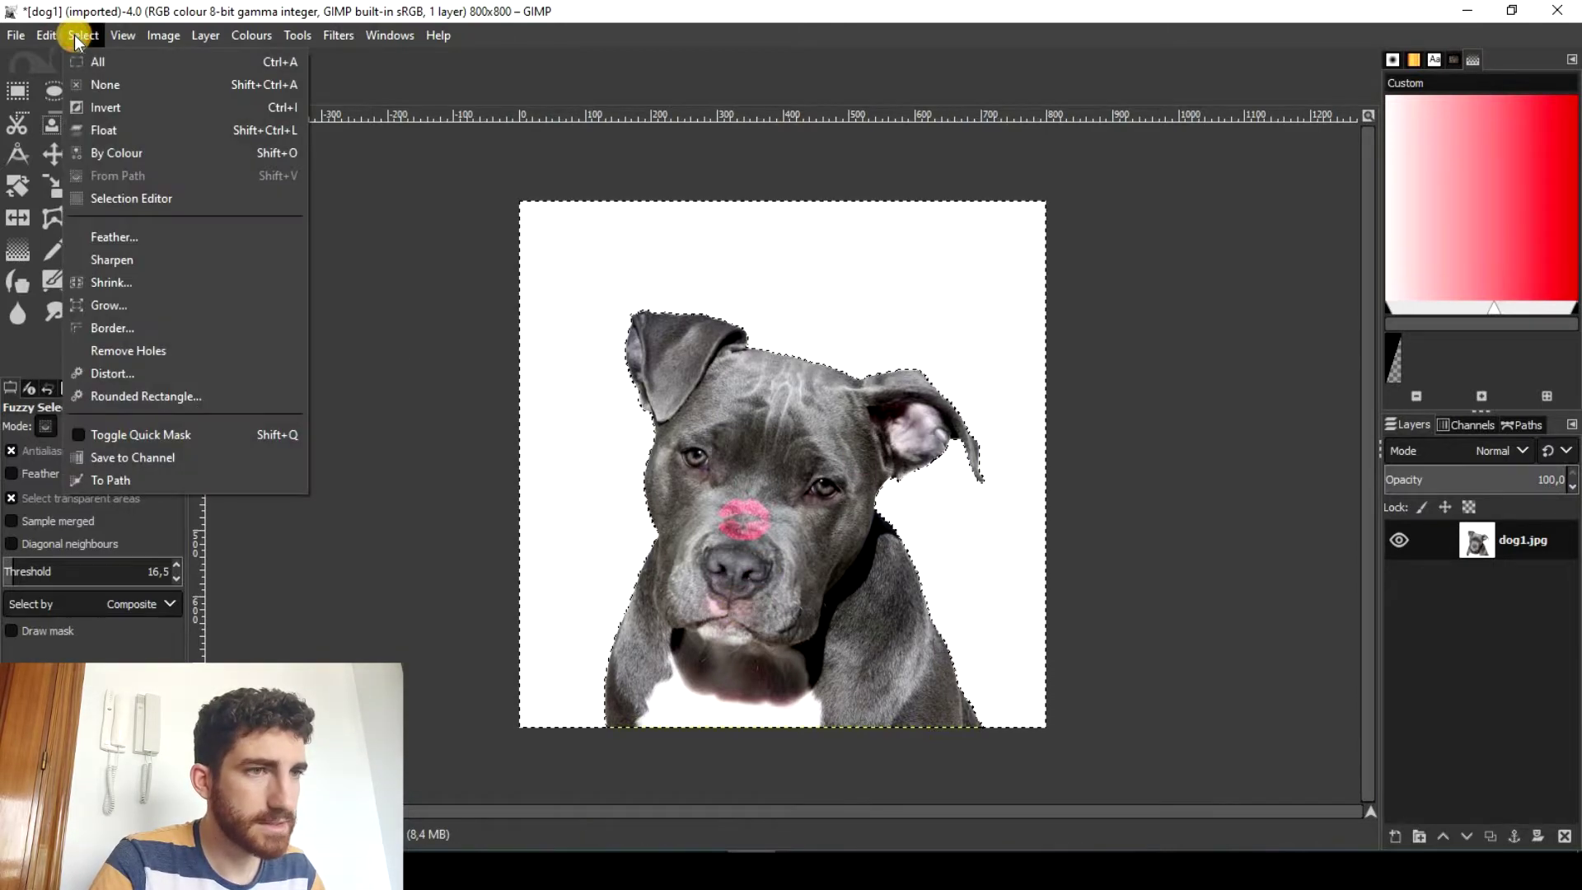
pyautogui.click(108, 108)
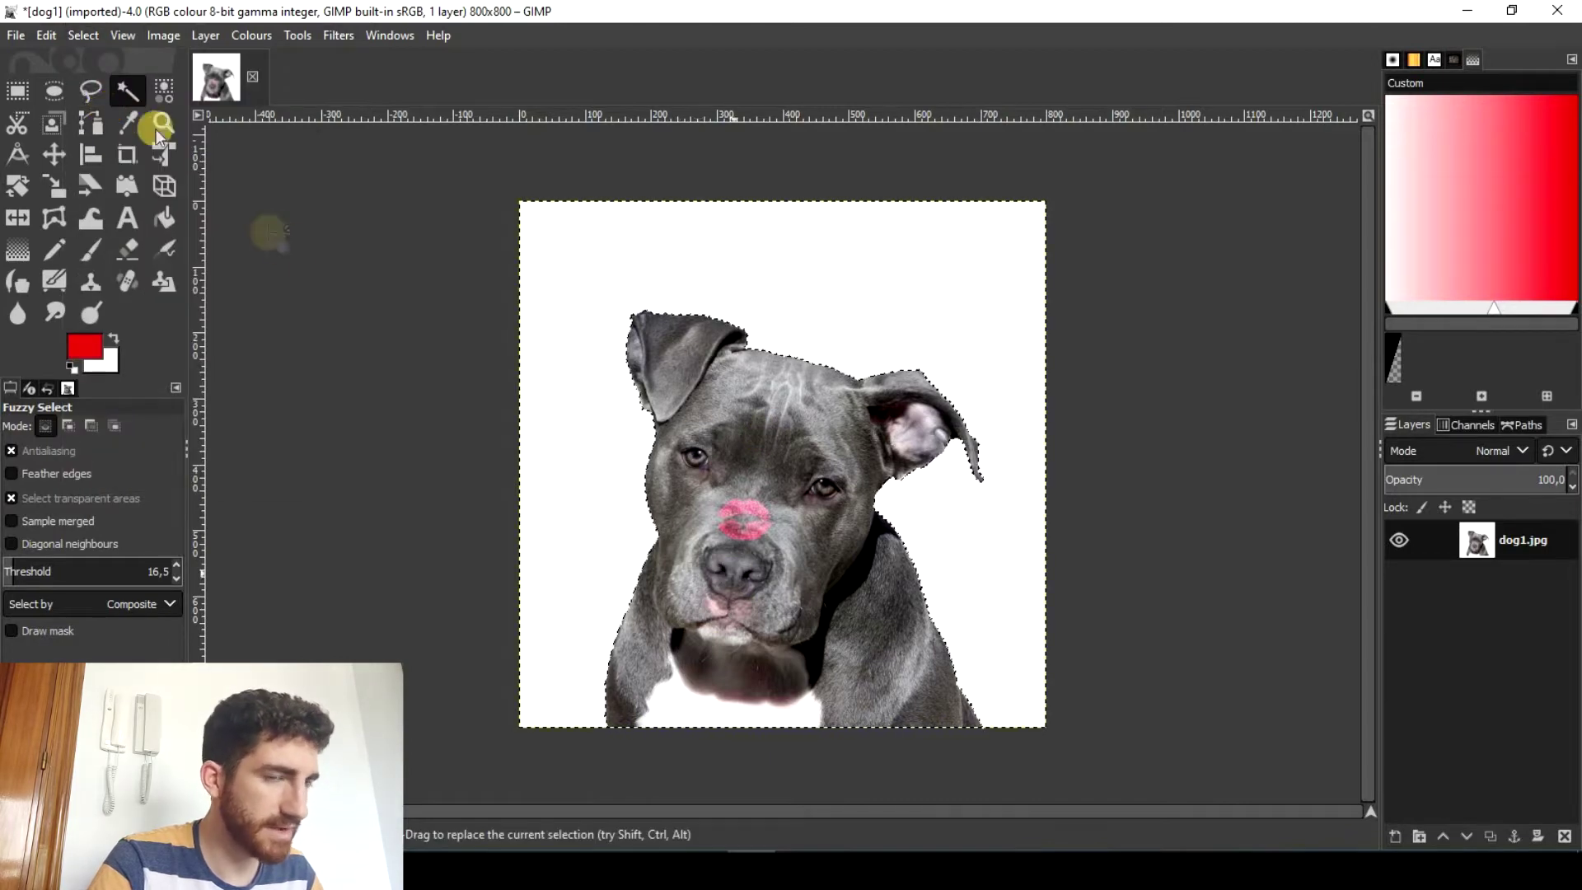
# Copy the selected dog and paste it as a new image.
pyautogui.click(50, 34)
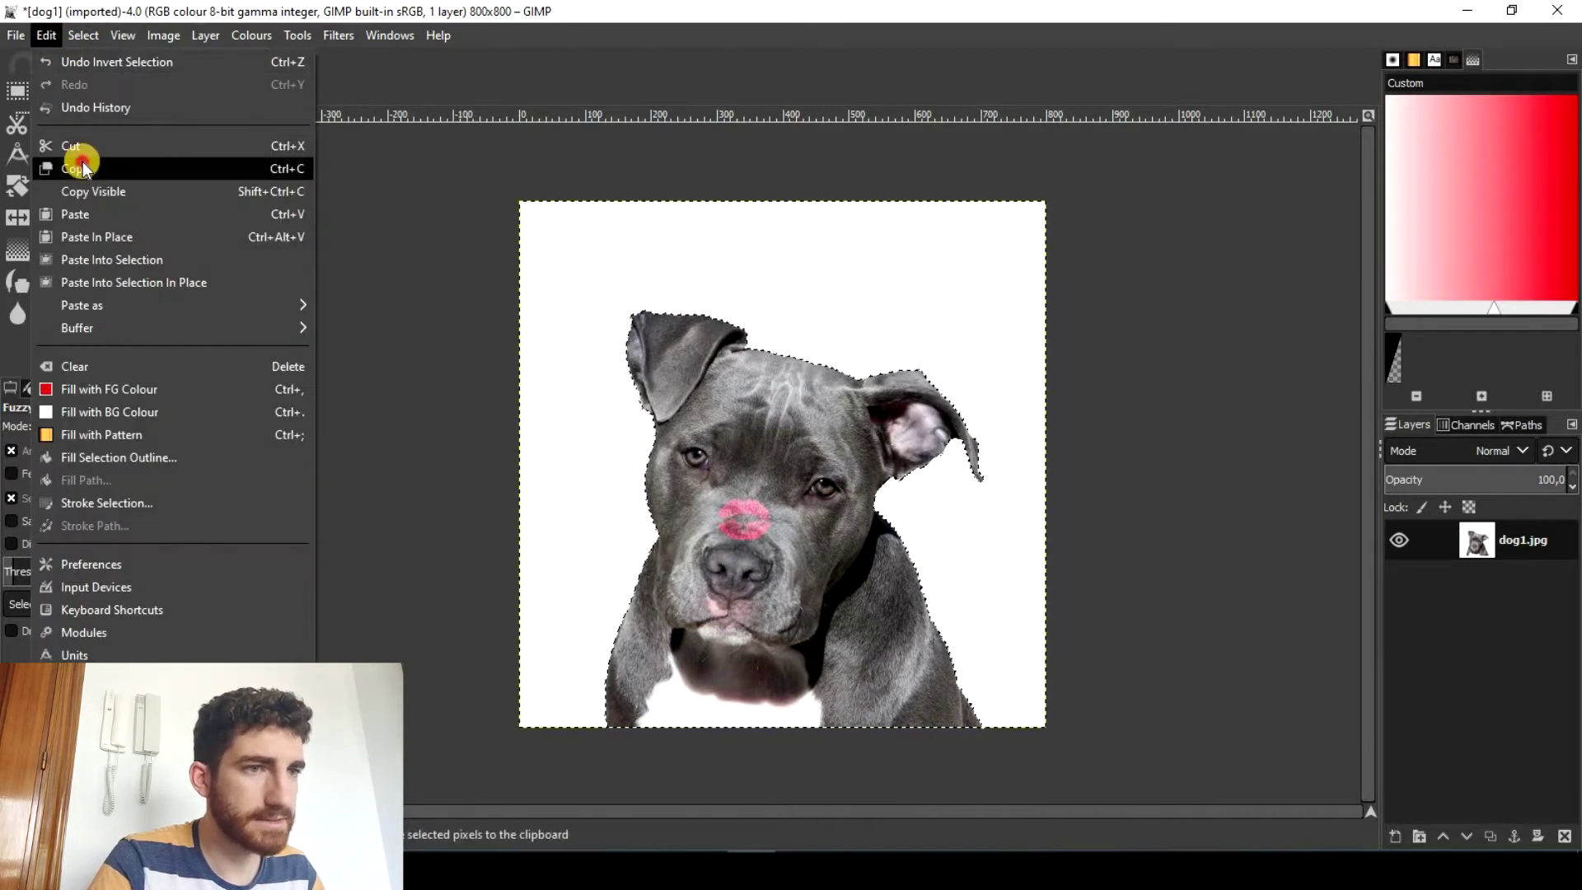
pyautogui.click(83, 169)
pyautogui.click(48, 34)
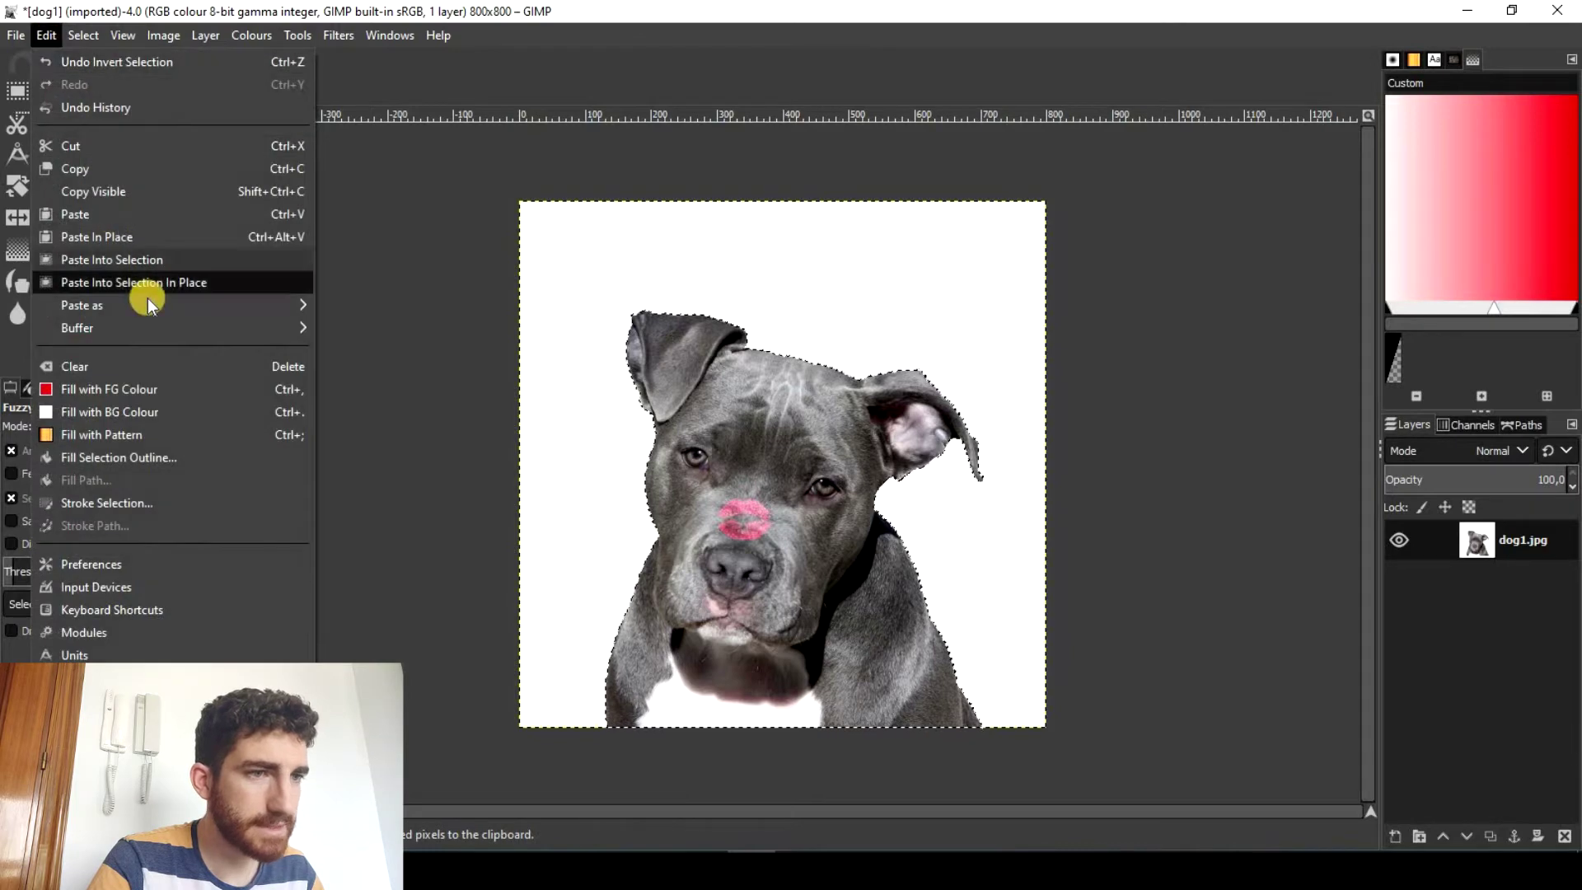
pyautogui.moveTo(275, 305)
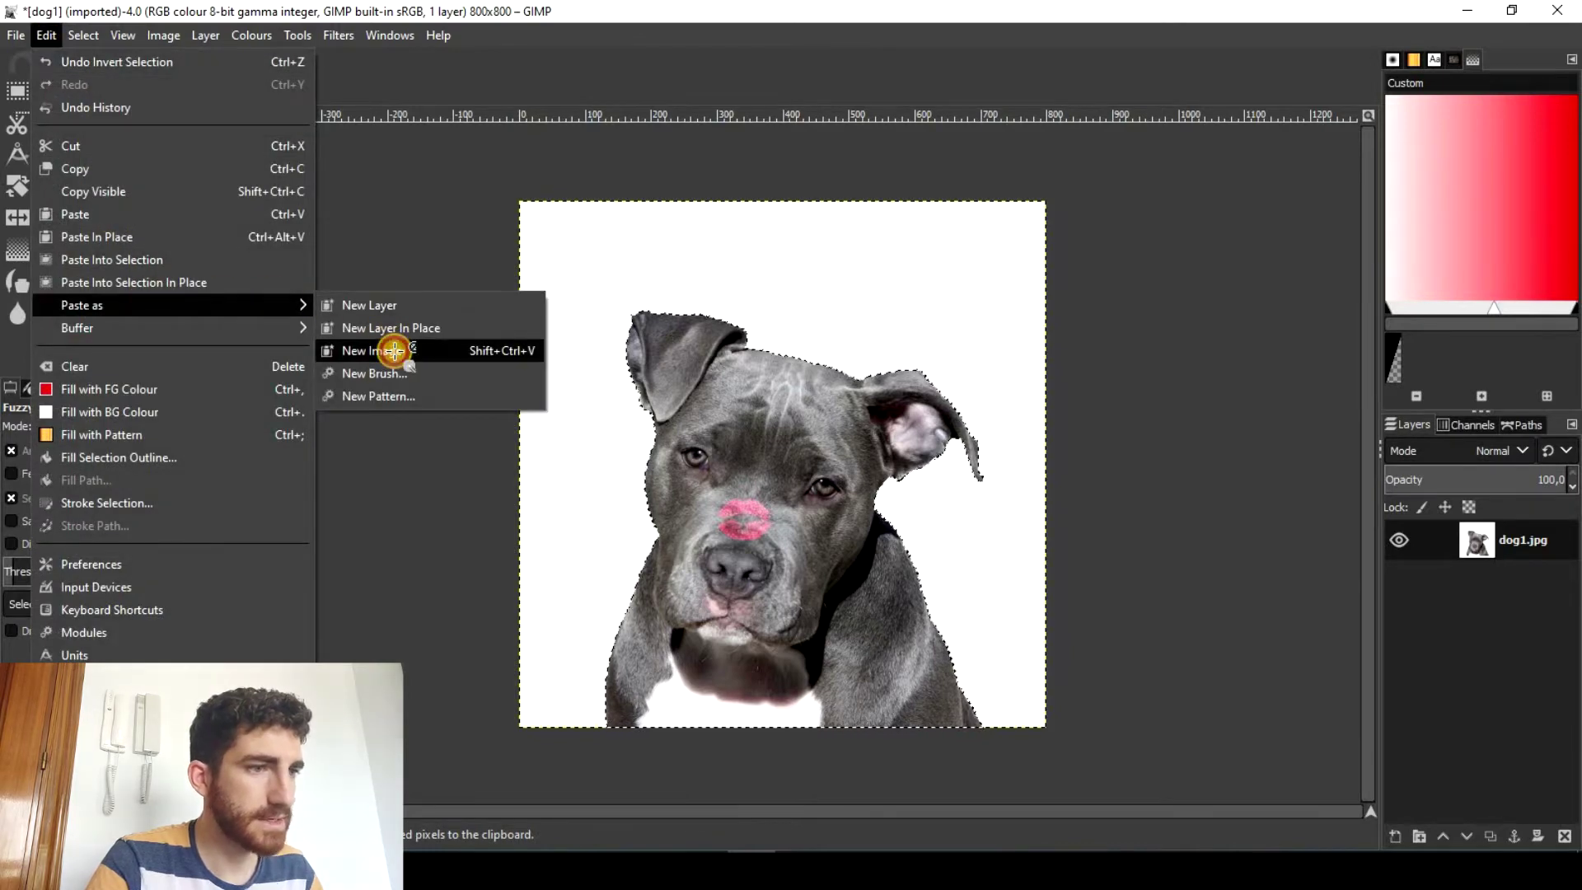
pyautogui.click(394, 350)
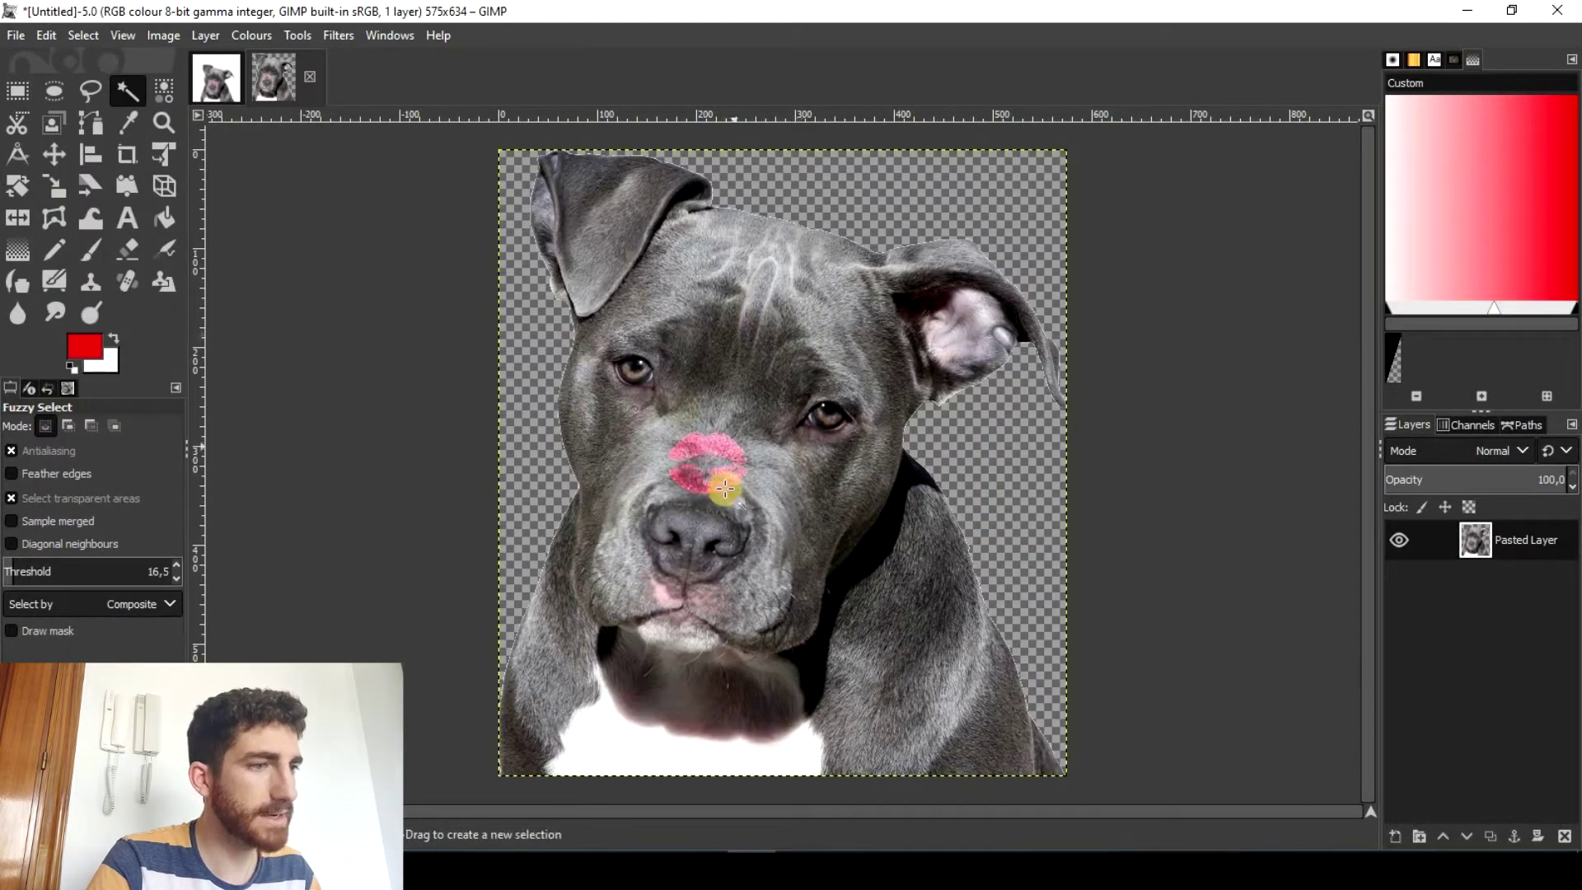
# Start exporting the cut-out dog image and open its export file name for editing.
pyautogui.click(16, 35)
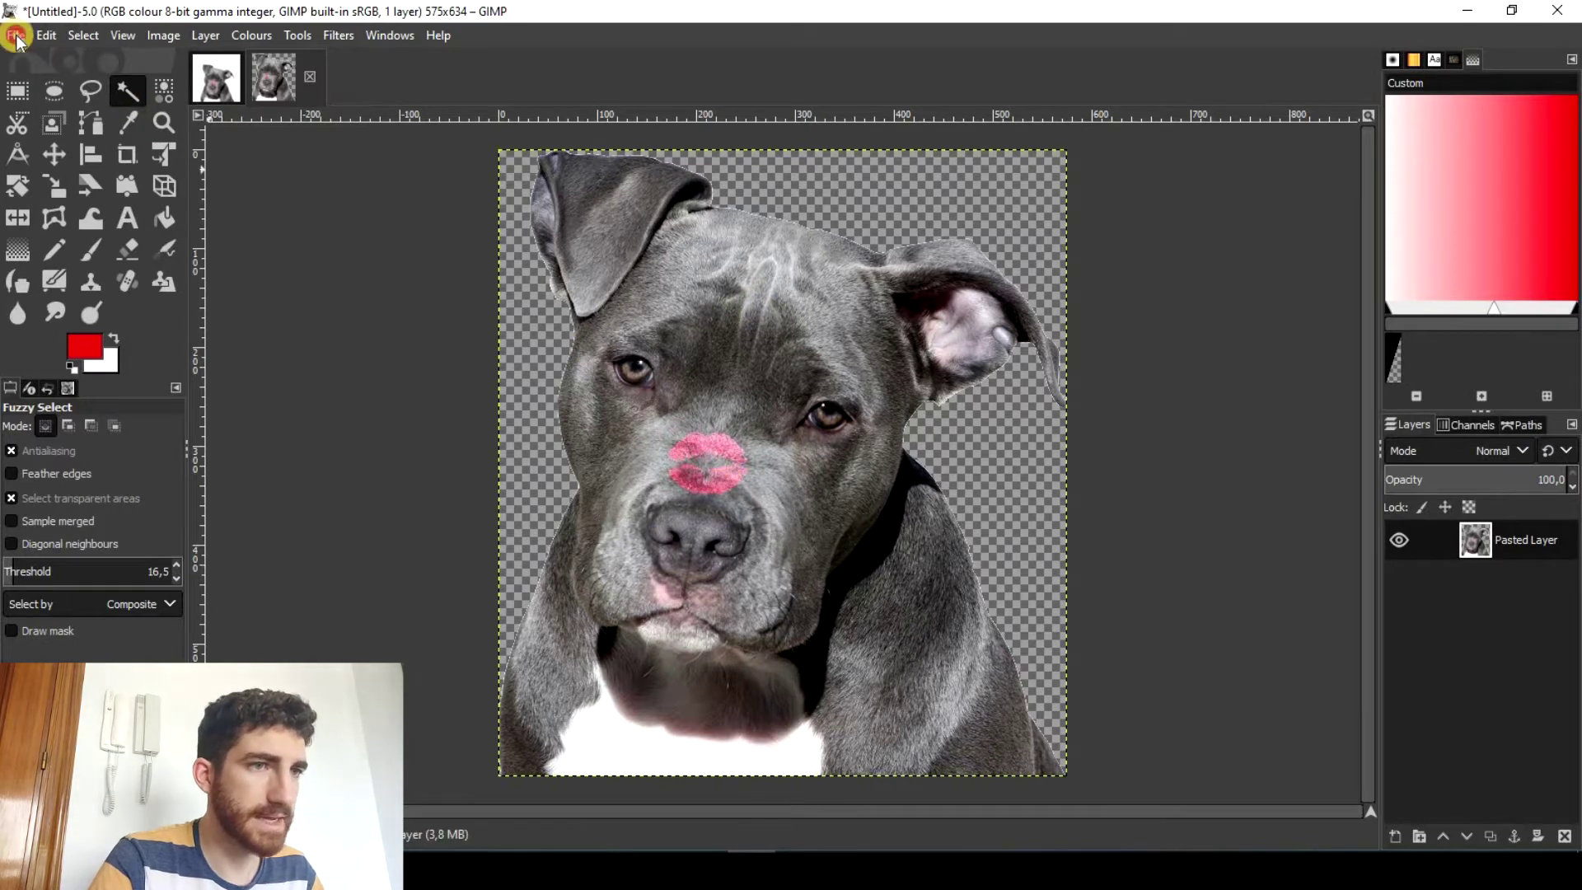
pyautogui.click(74, 357)
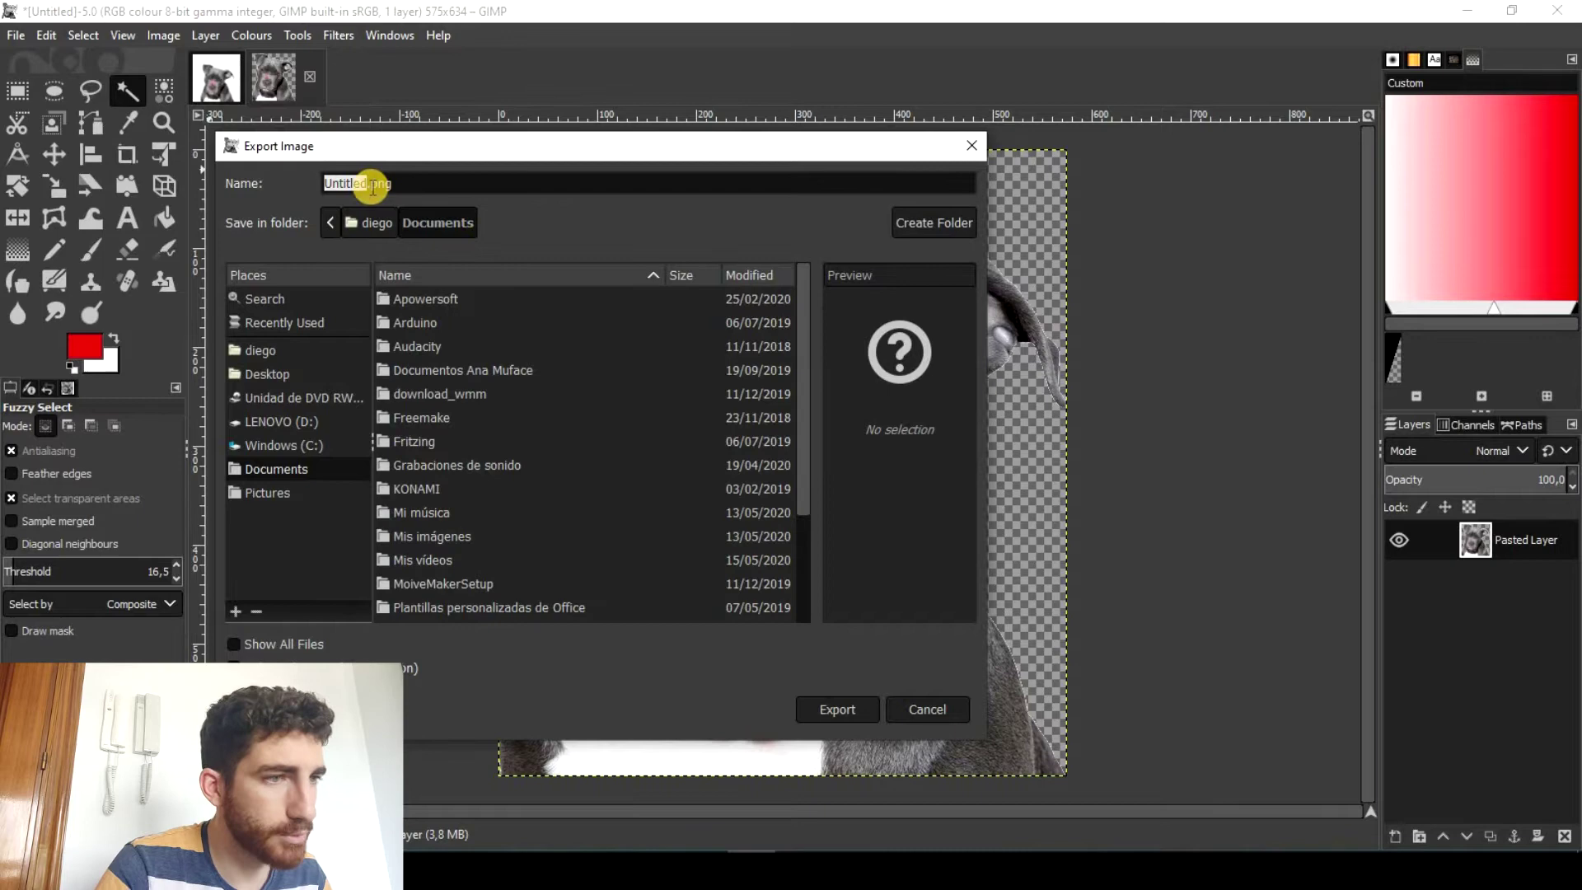
pyautogui.doubleClick(381, 185)
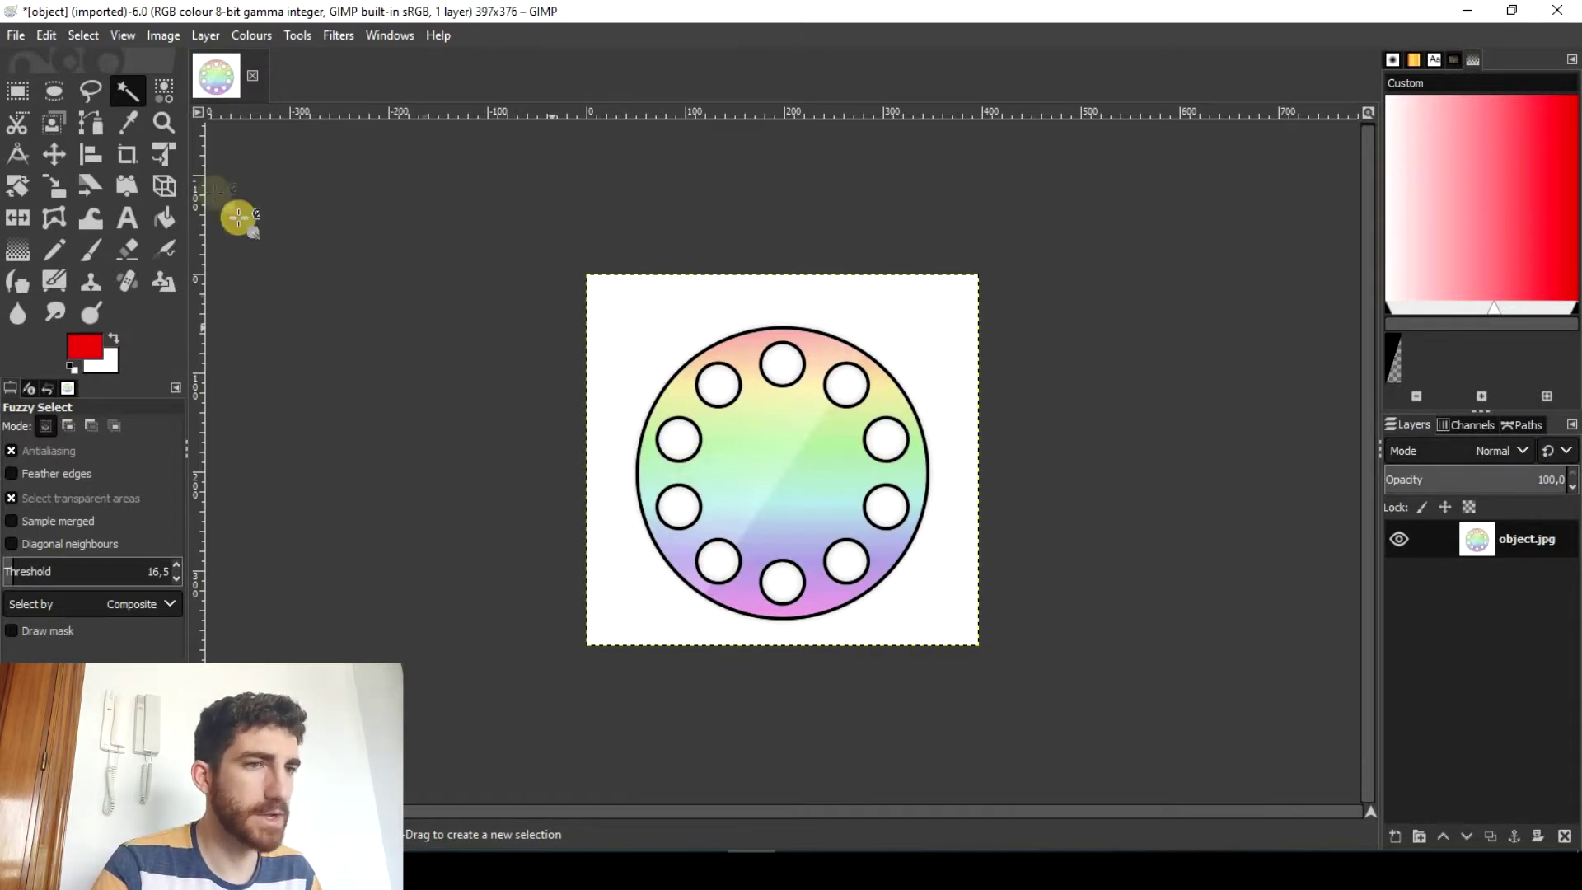
# Fuzzy-select the white background around the coloured wheel in object.jpg and raise the selection threshold to 48.
pyautogui.click(622, 327)
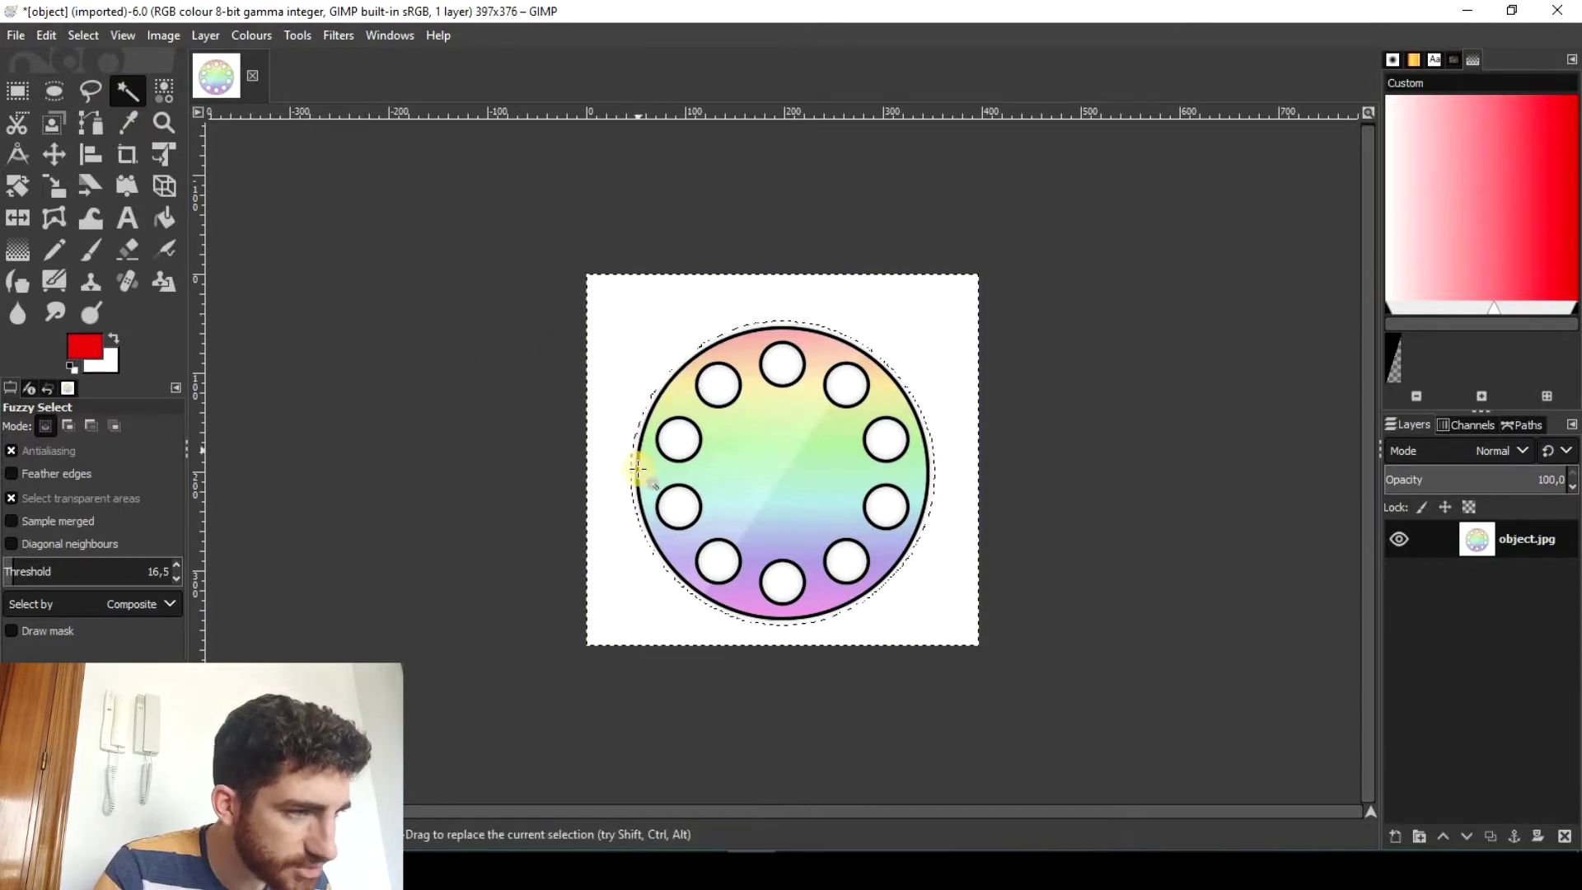
pyautogui.click(13, 573)
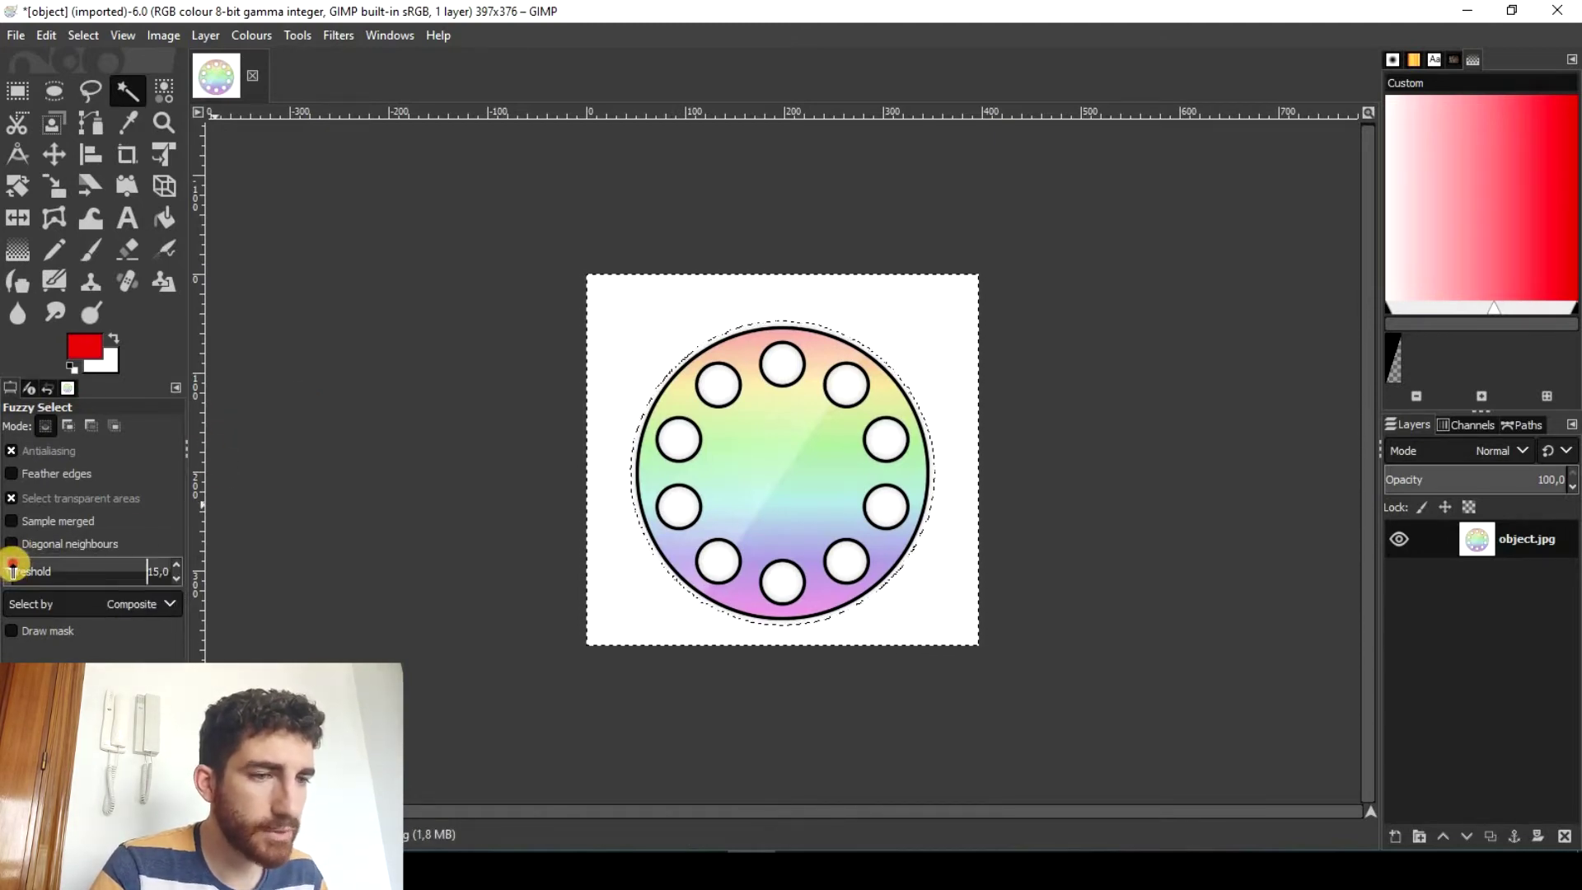
pyautogui.click(34, 571)
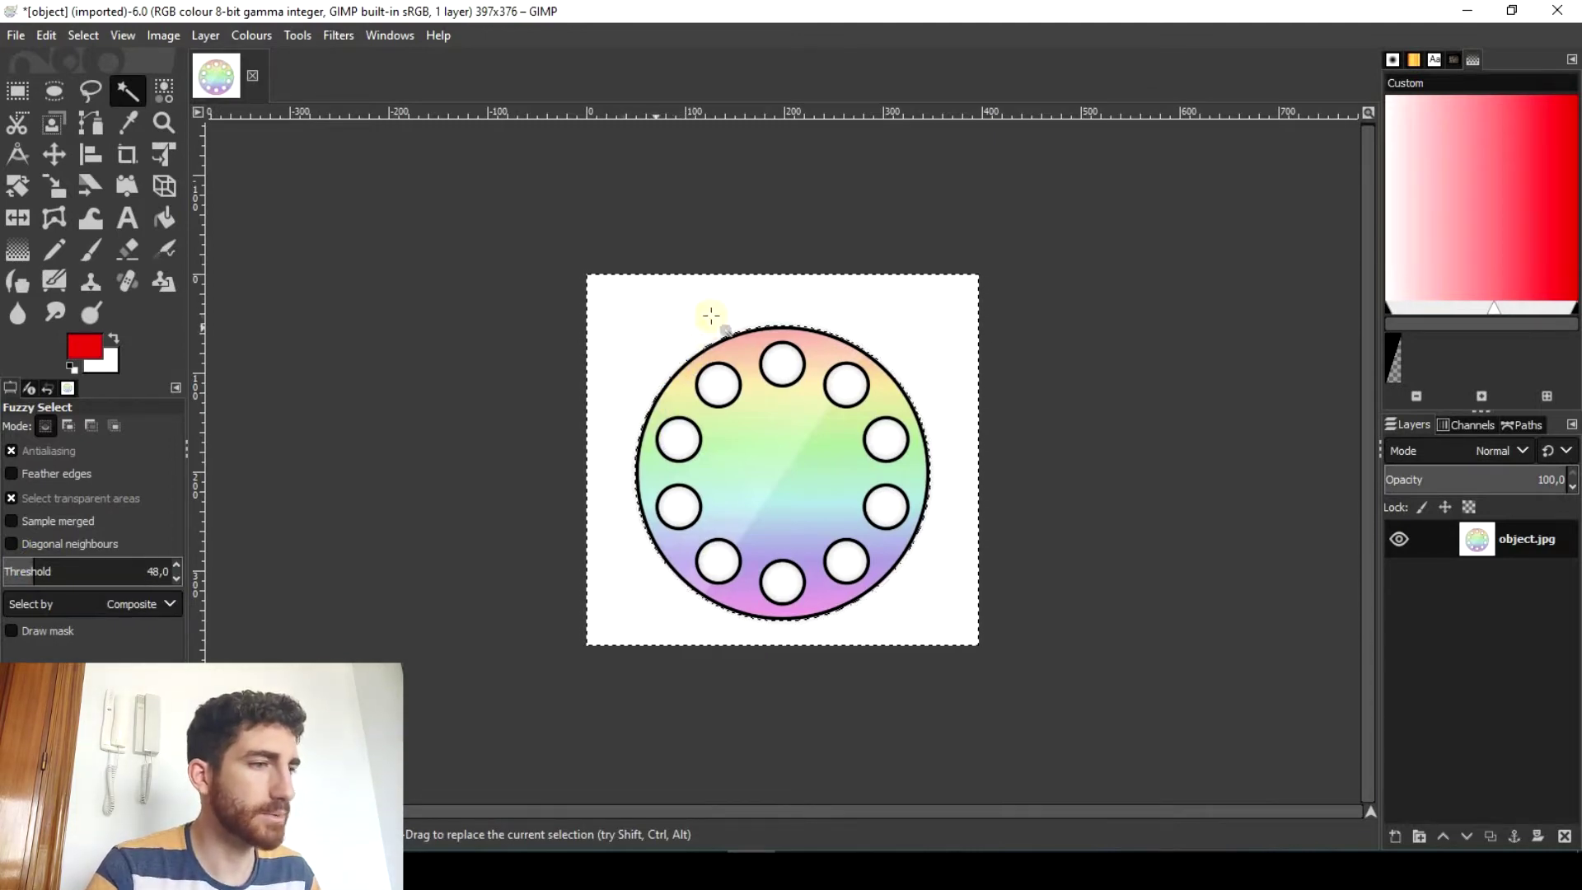
# Combine the wheel's white holes and the outer background in one additive Fuzzy Select selection, and invert it to cover the wheel.
pyautogui.click(680, 442)
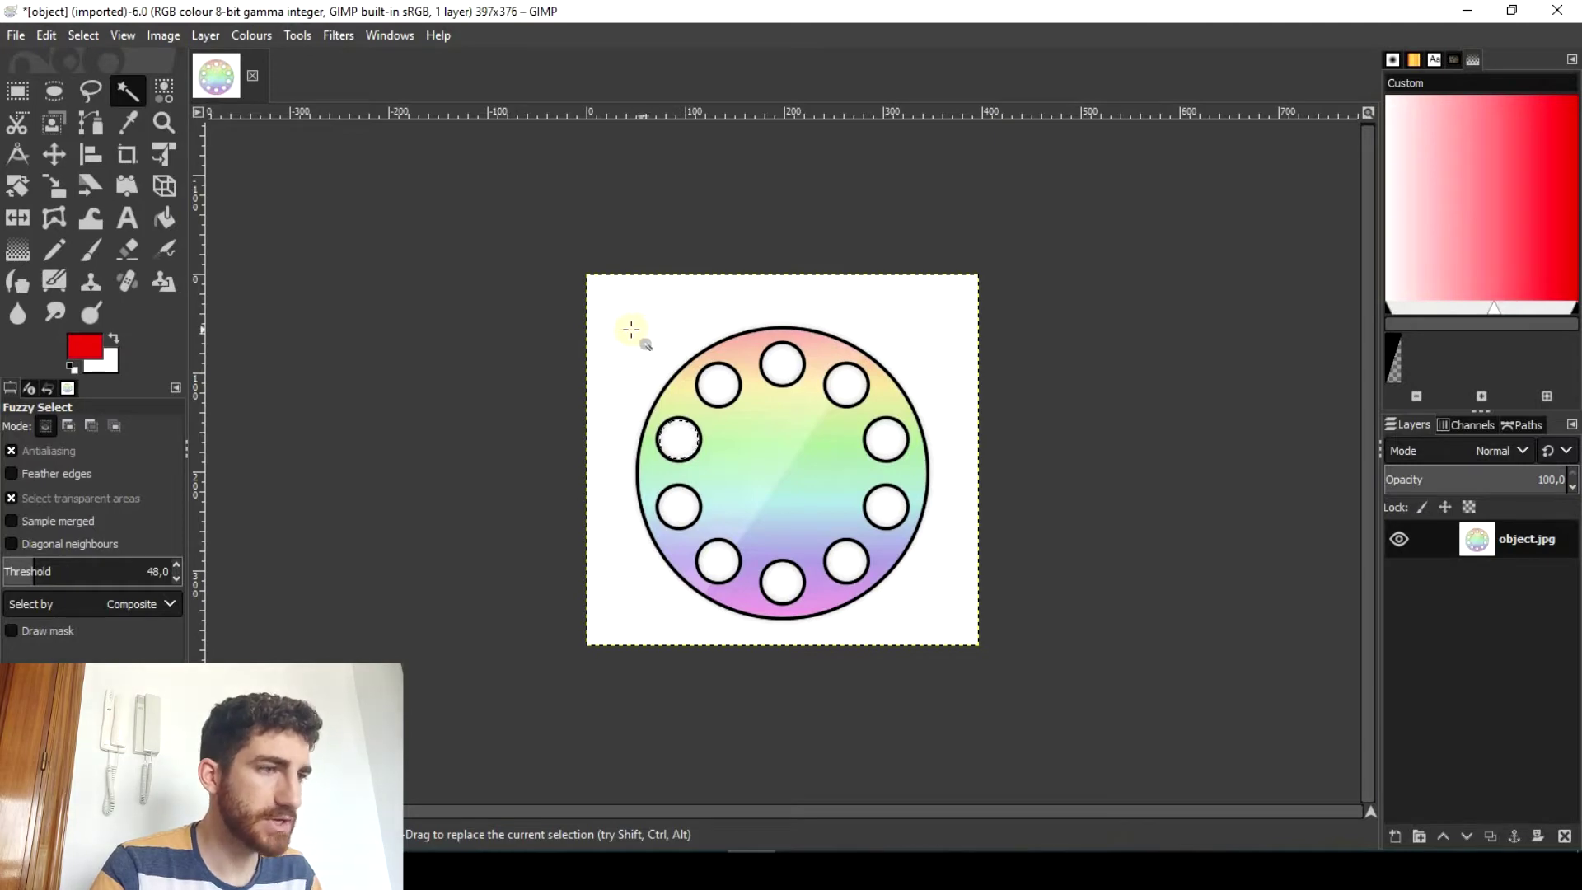
pyautogui.click(67, 427)
pyautogui.click(664, 320)
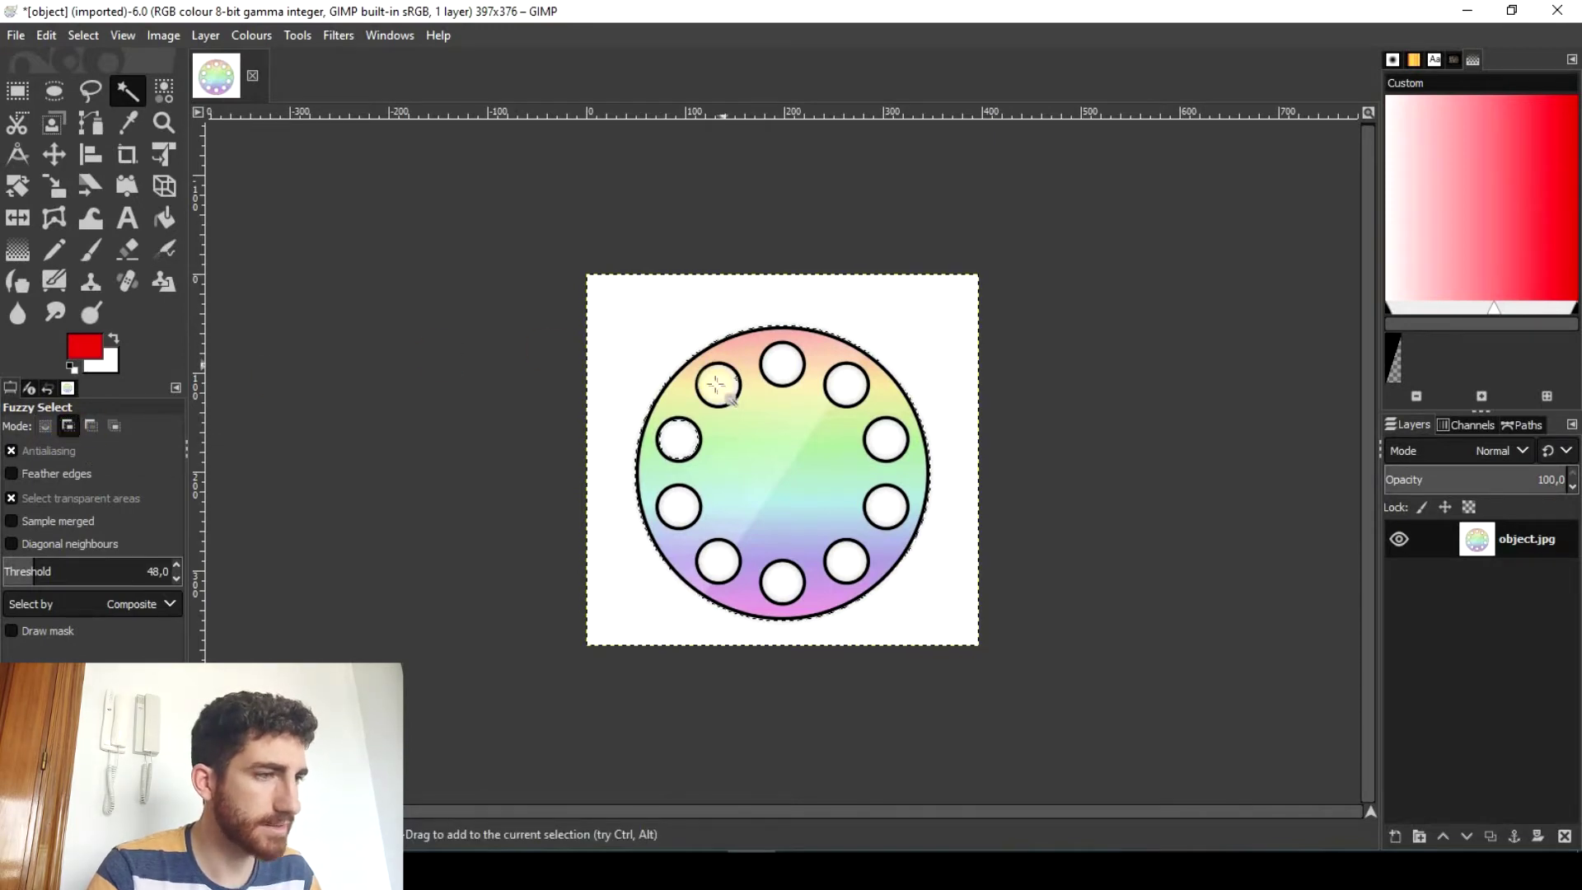
pyautogui.click(784, 354)
pyautogui.click(847, 378)
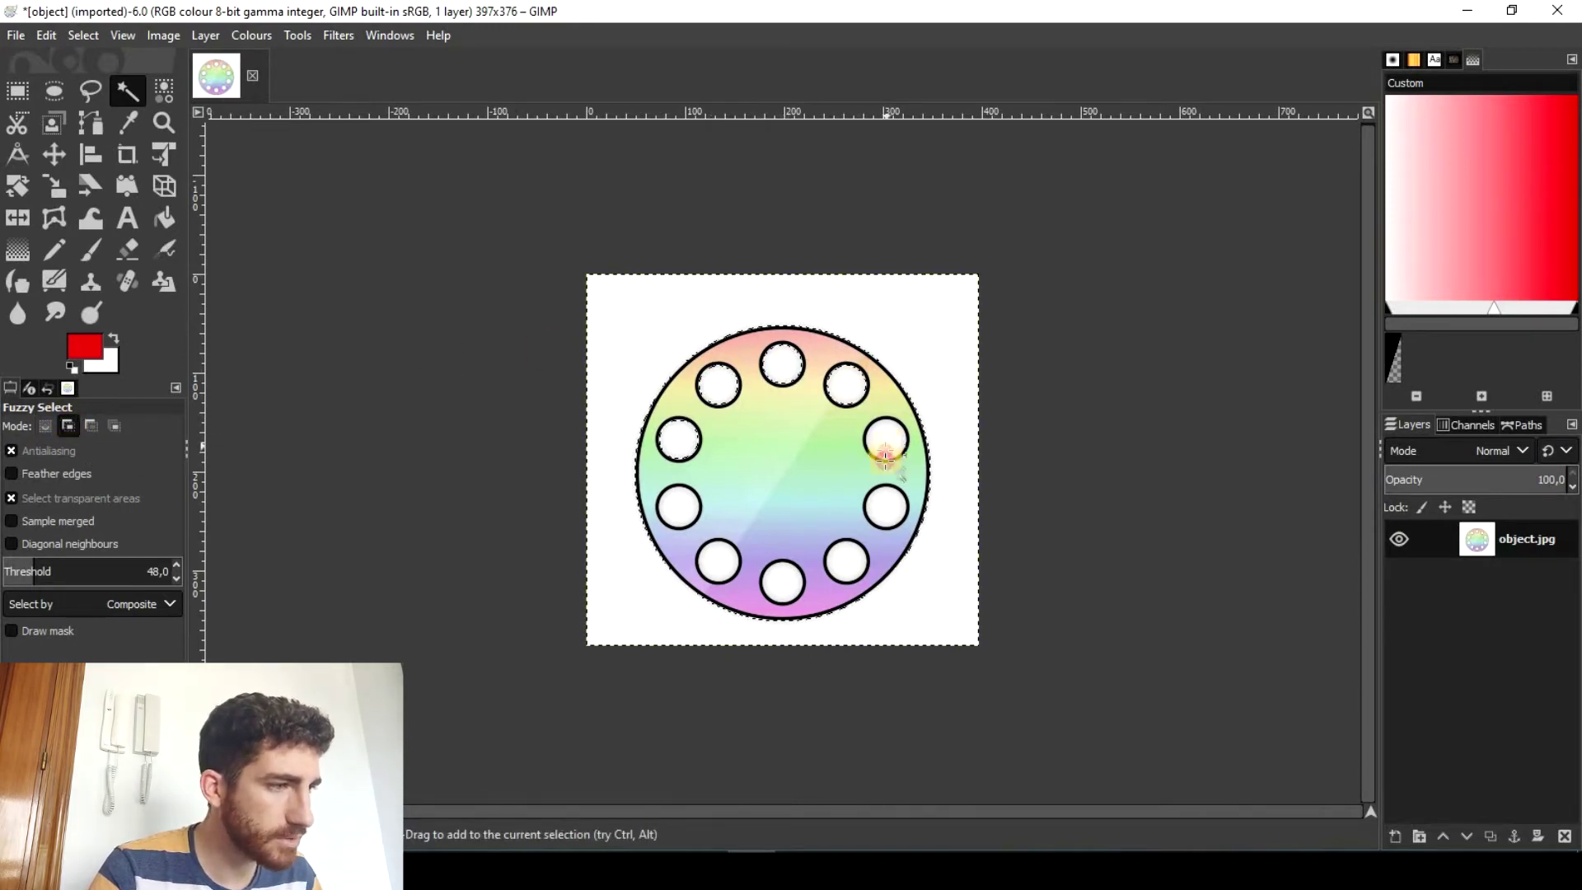
pyautogui.click(886, 507)
pyautogui.click(843, 571)
pyautogui.click(712, 568)
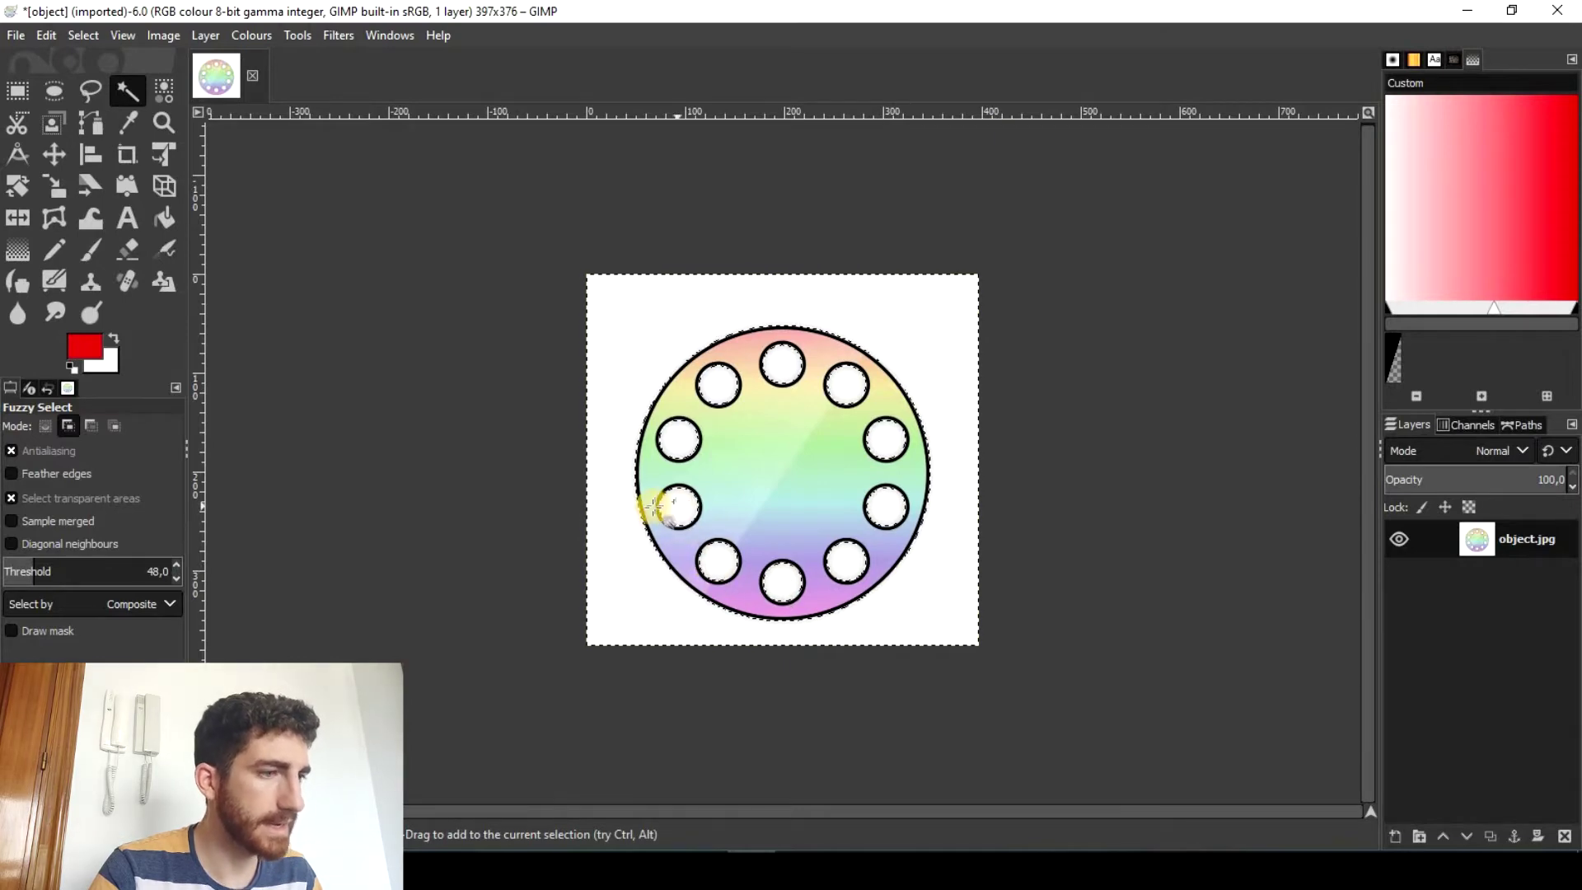
pyautogui.click(83, 35)
pyautogui.click(106, 107)
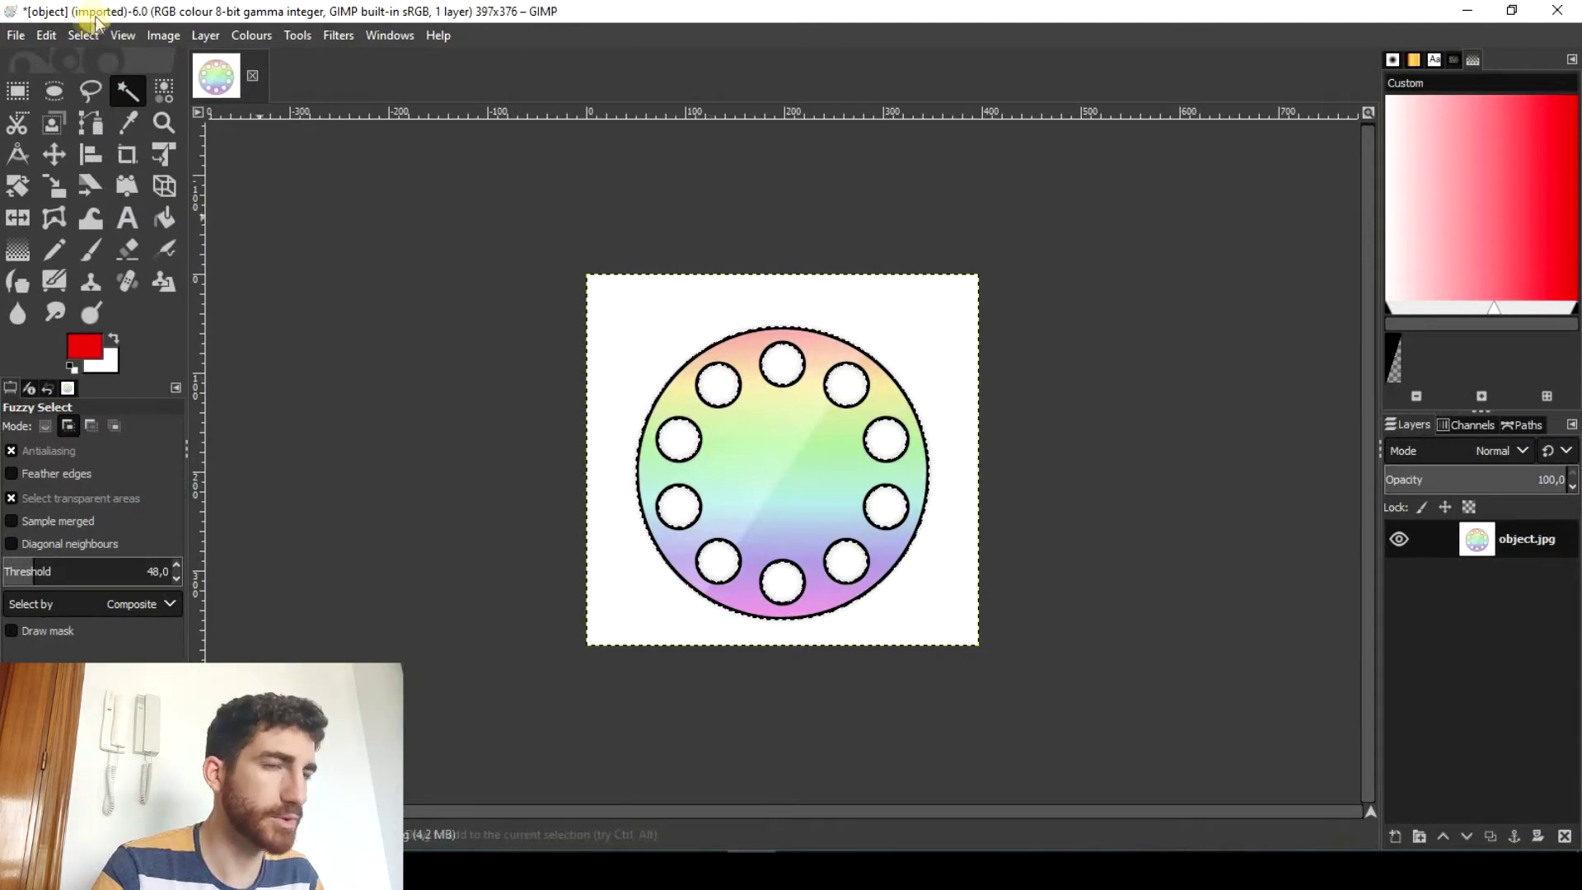
# Copy the selected coloured wheel and paste it as a new image.
pyautogui.click(45, 36)
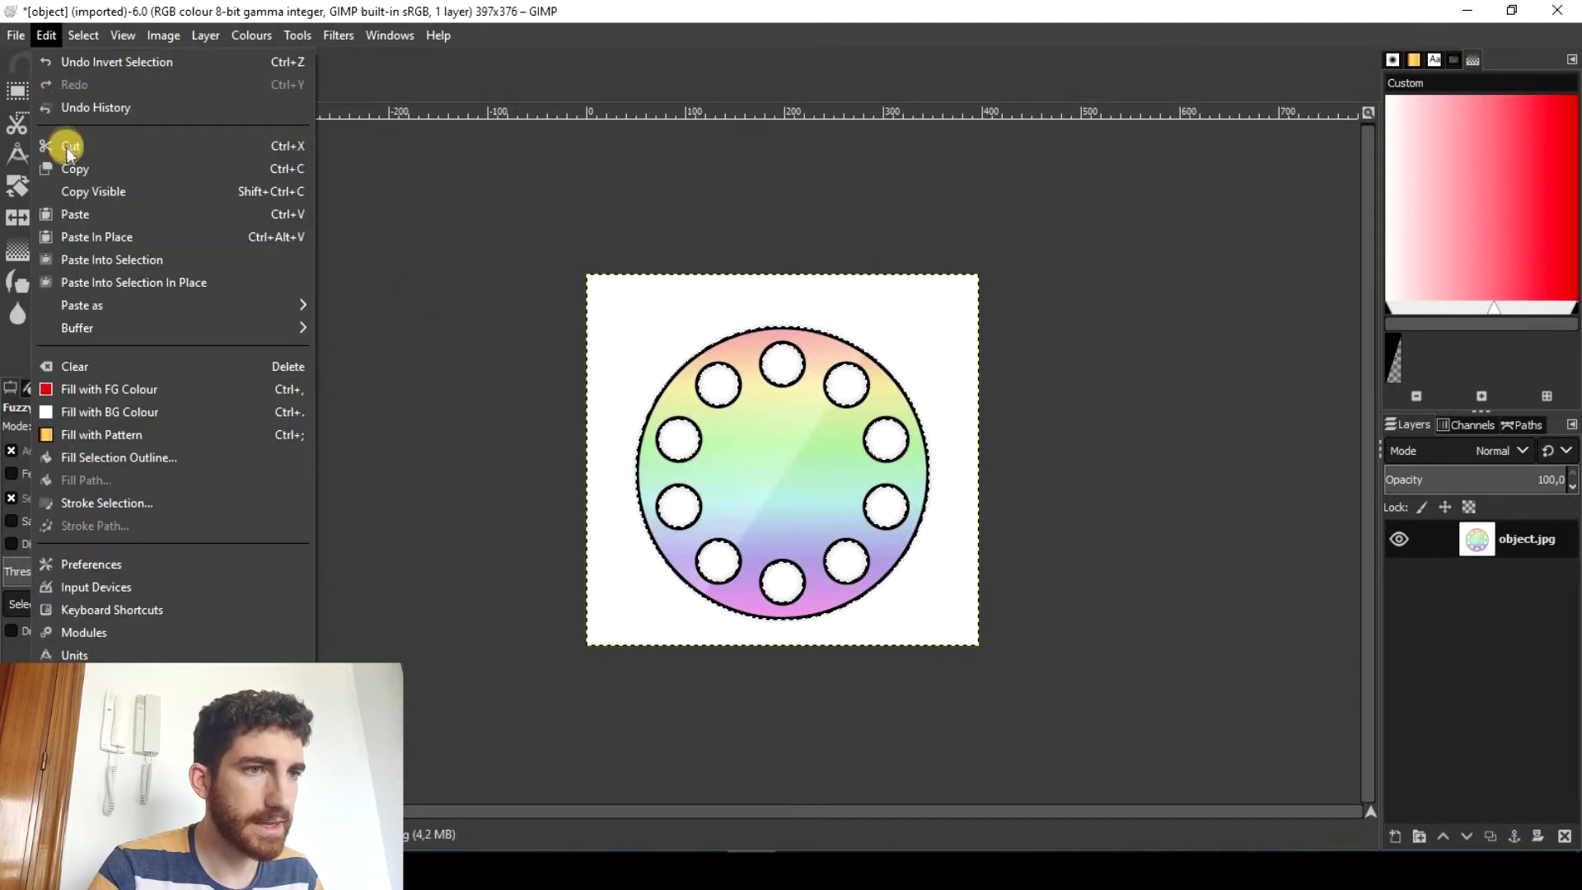
pyautogui.click(63, 162)
pyautogui.click(45, 36)
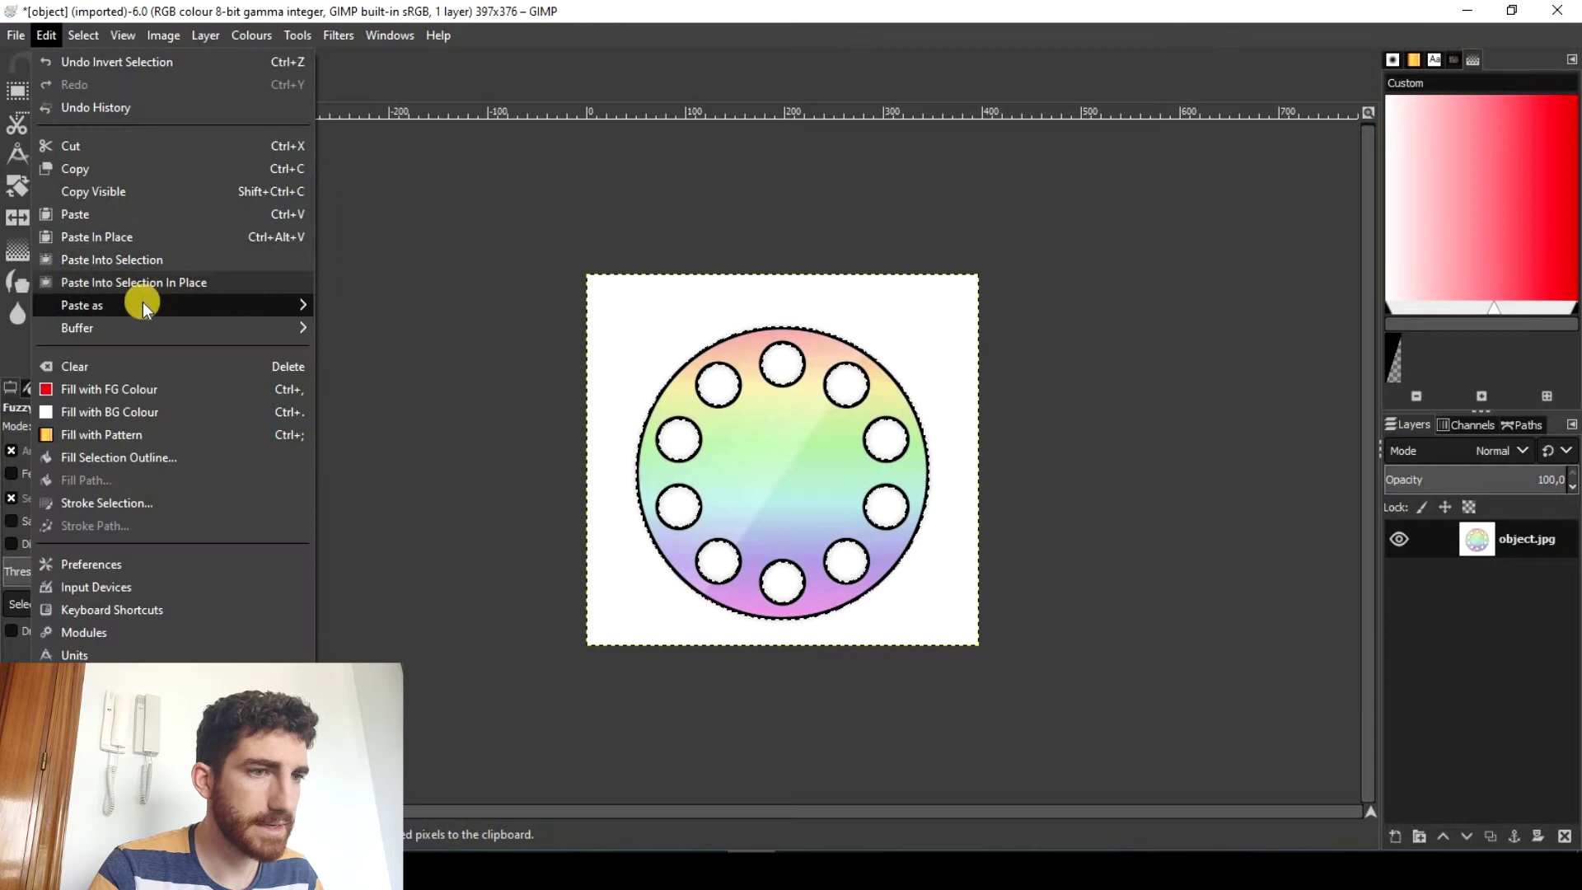
pyautogui.moveTo(123, 305)
pyautogui.click(398, 351)
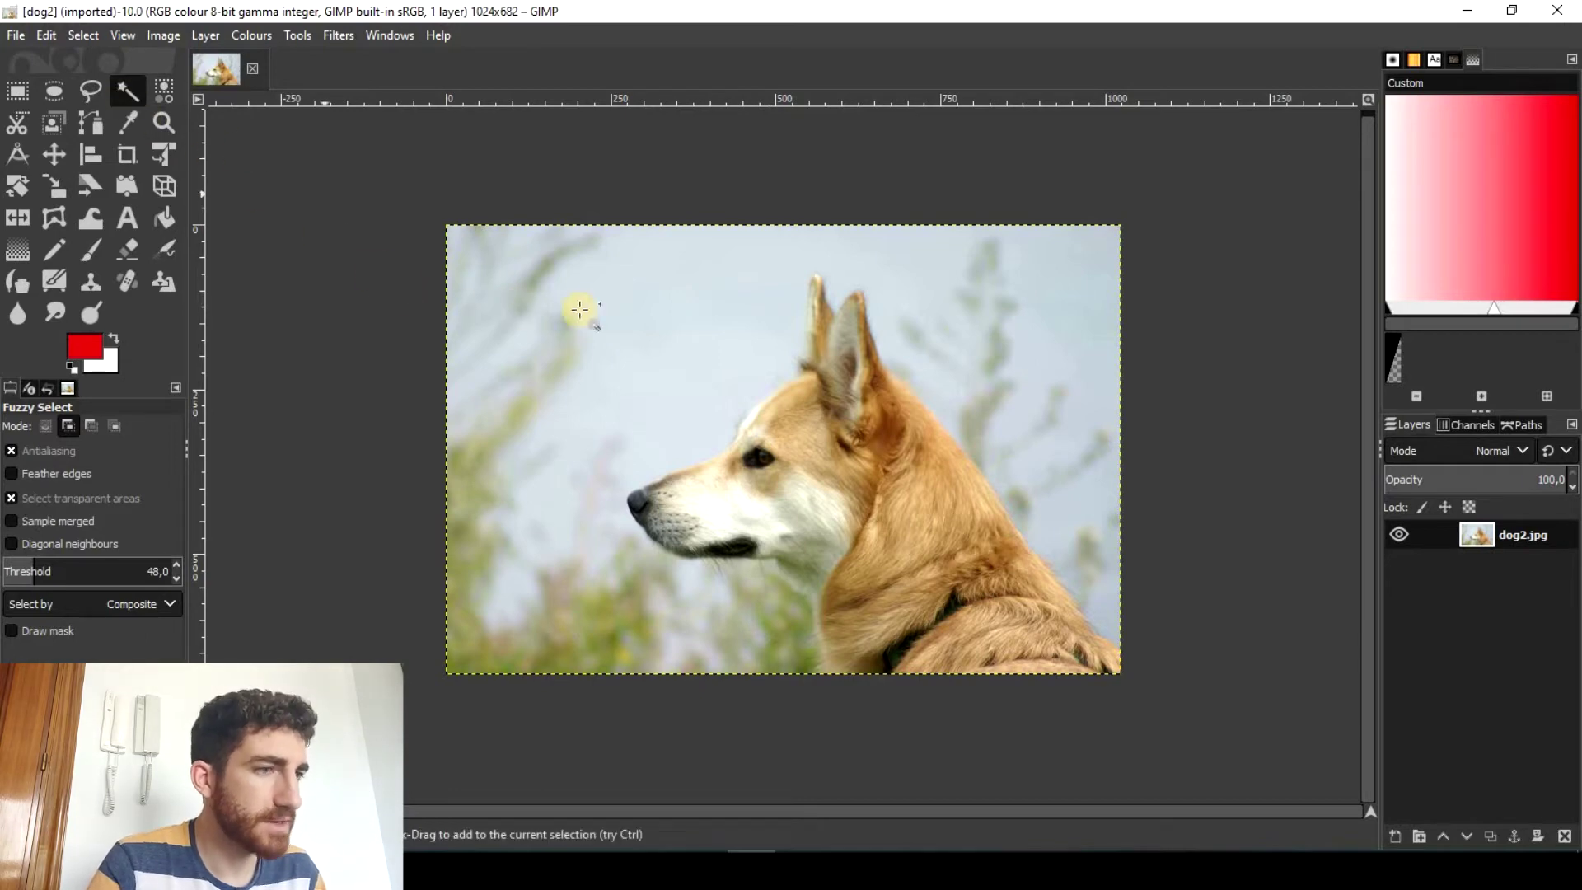
# Try to isolate the background of dog2.jpg with Fuzzy Select at thresholds 48 and 15, and clear the selection.
pyautogui.click(626, 317)
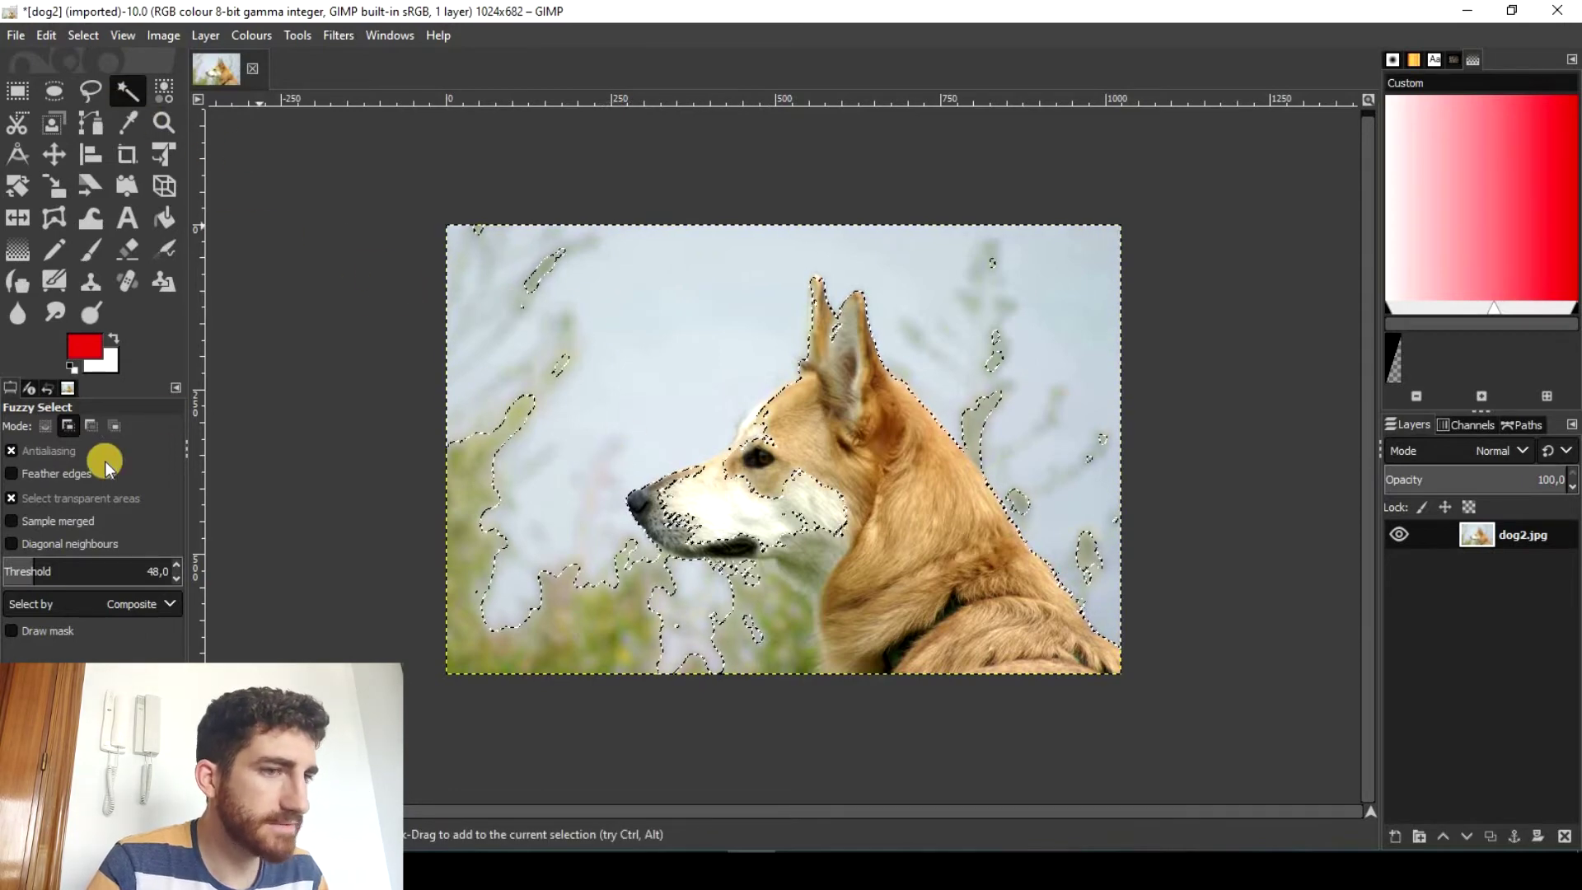
pyautogui.moveTo(27, 572); pyautogui.dragTo(13, 571)
pyautogui.click(549, 363)
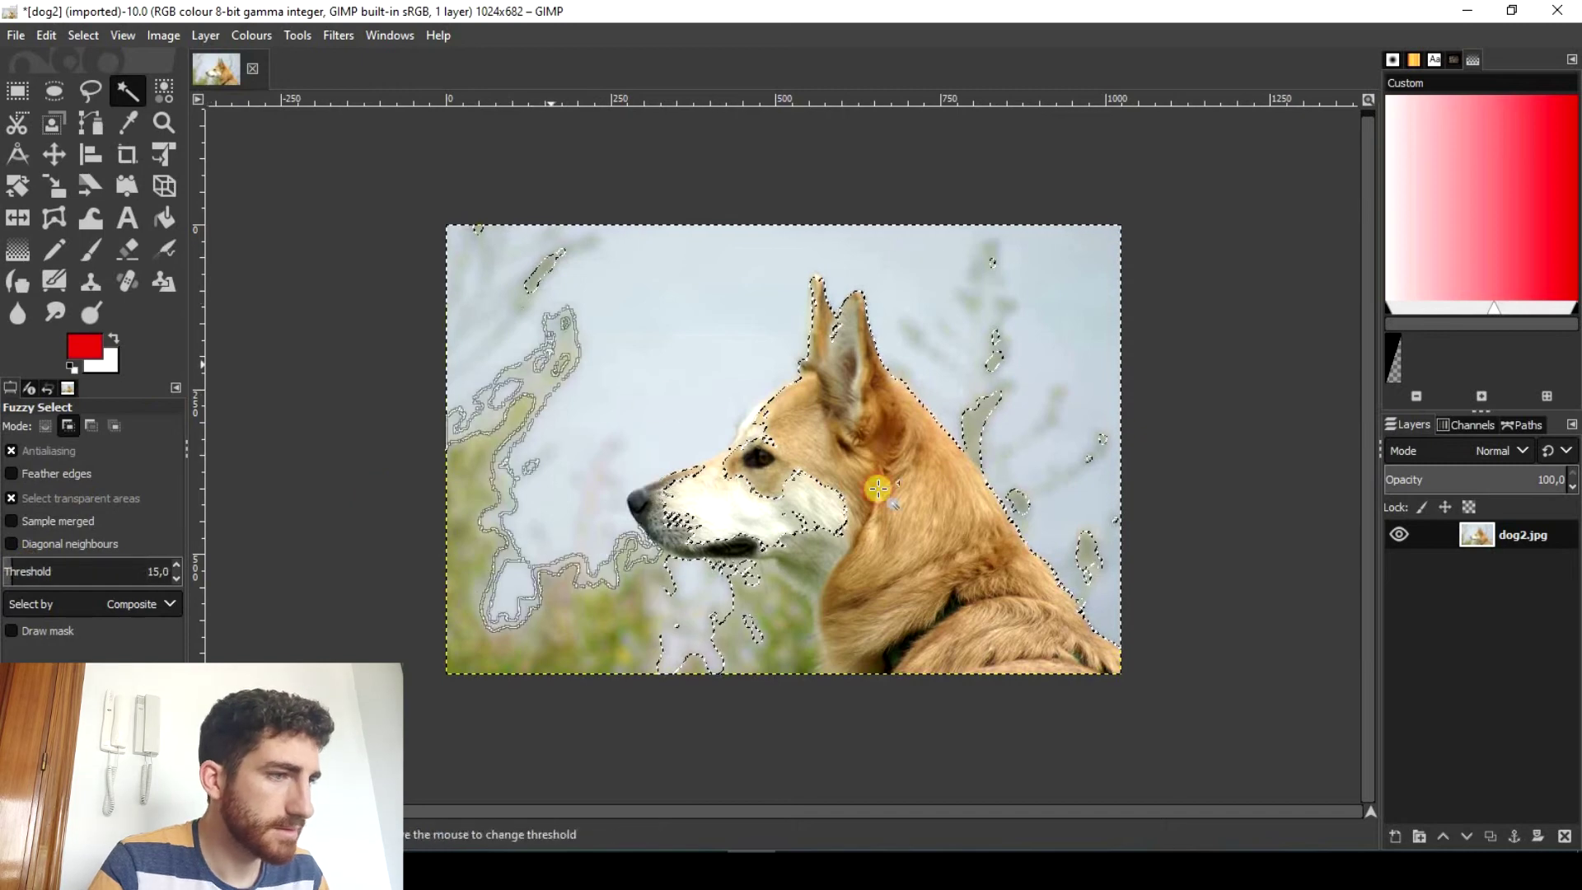
pyautogui.click(45, 425)
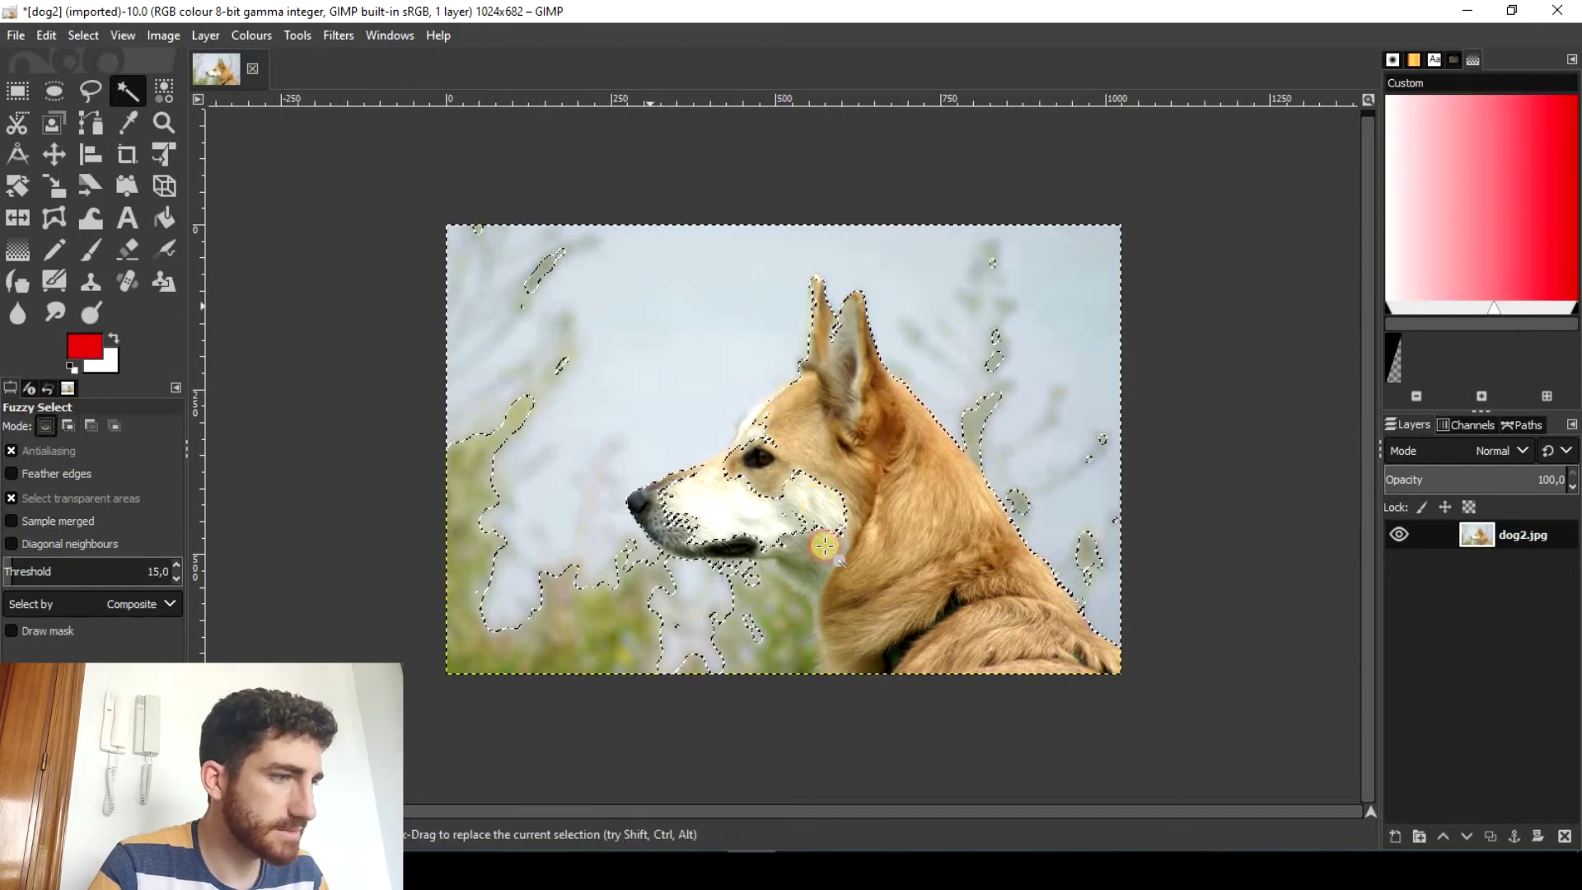
pyautogui.click(651, 315)
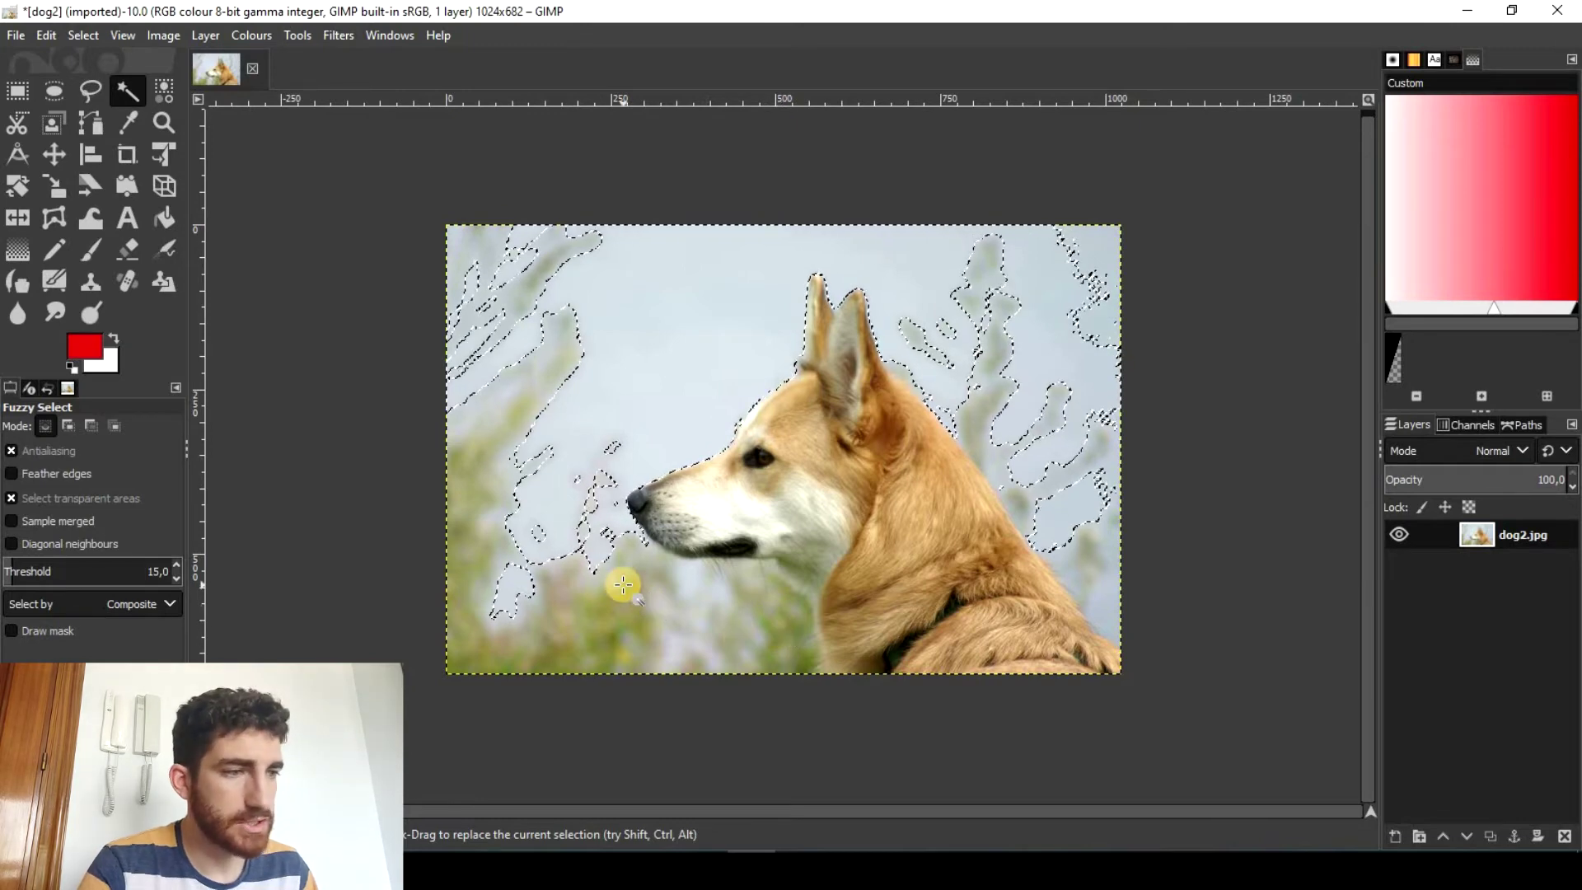
pyautogui.hotkey('ctrl', 'shift', 'a')
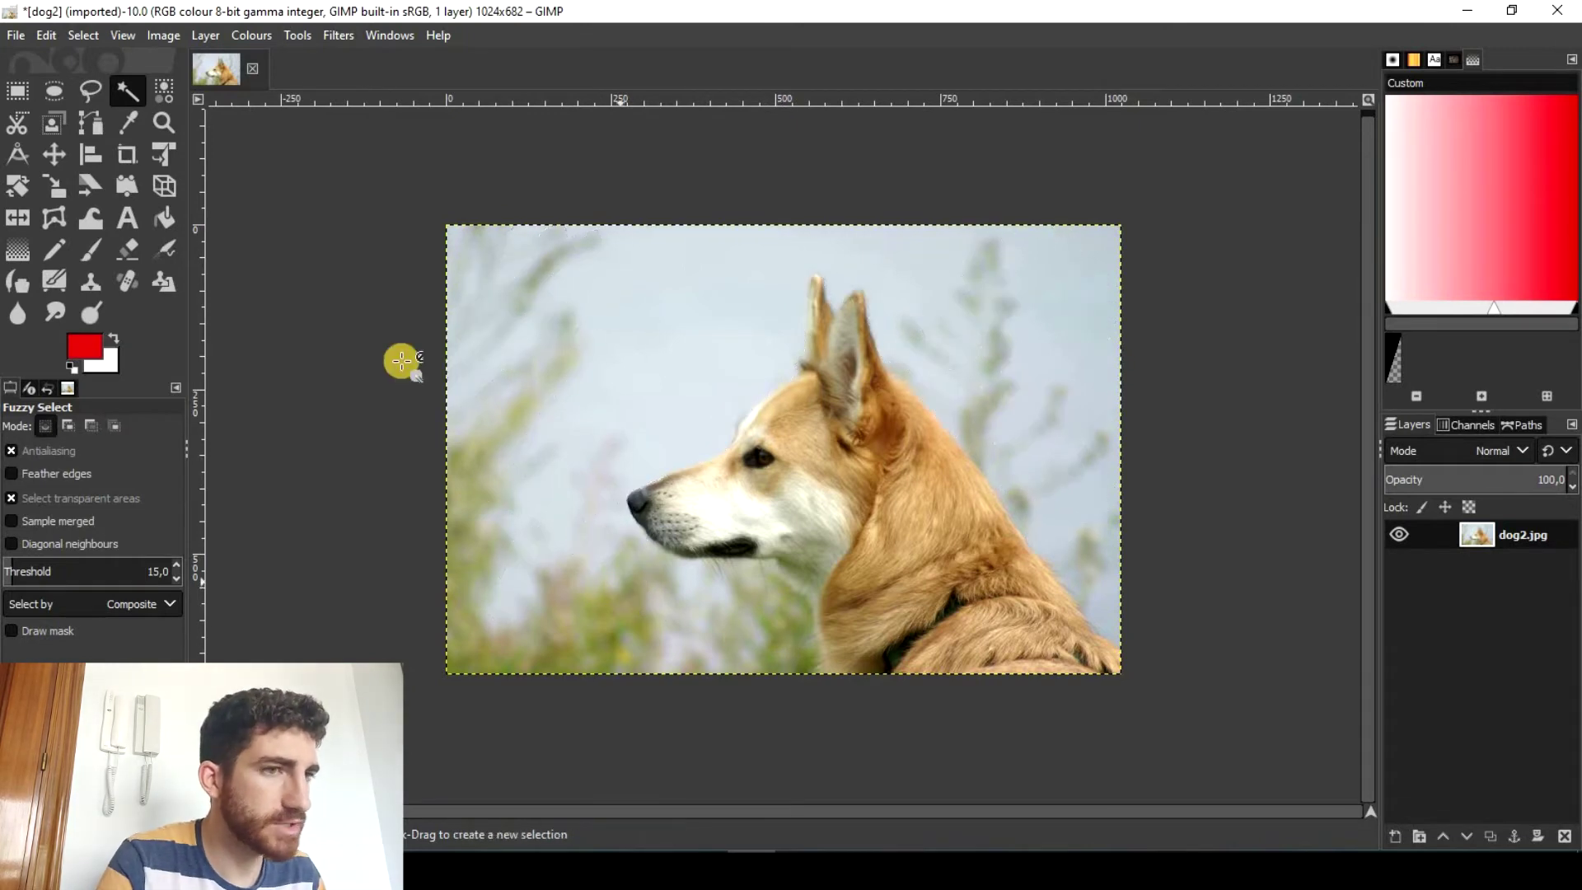
# Start a Free Select outline below the base of the dog's neck in dog2.jpg and trace up the throat to the mouth.
pyautogui.click(93, 93)
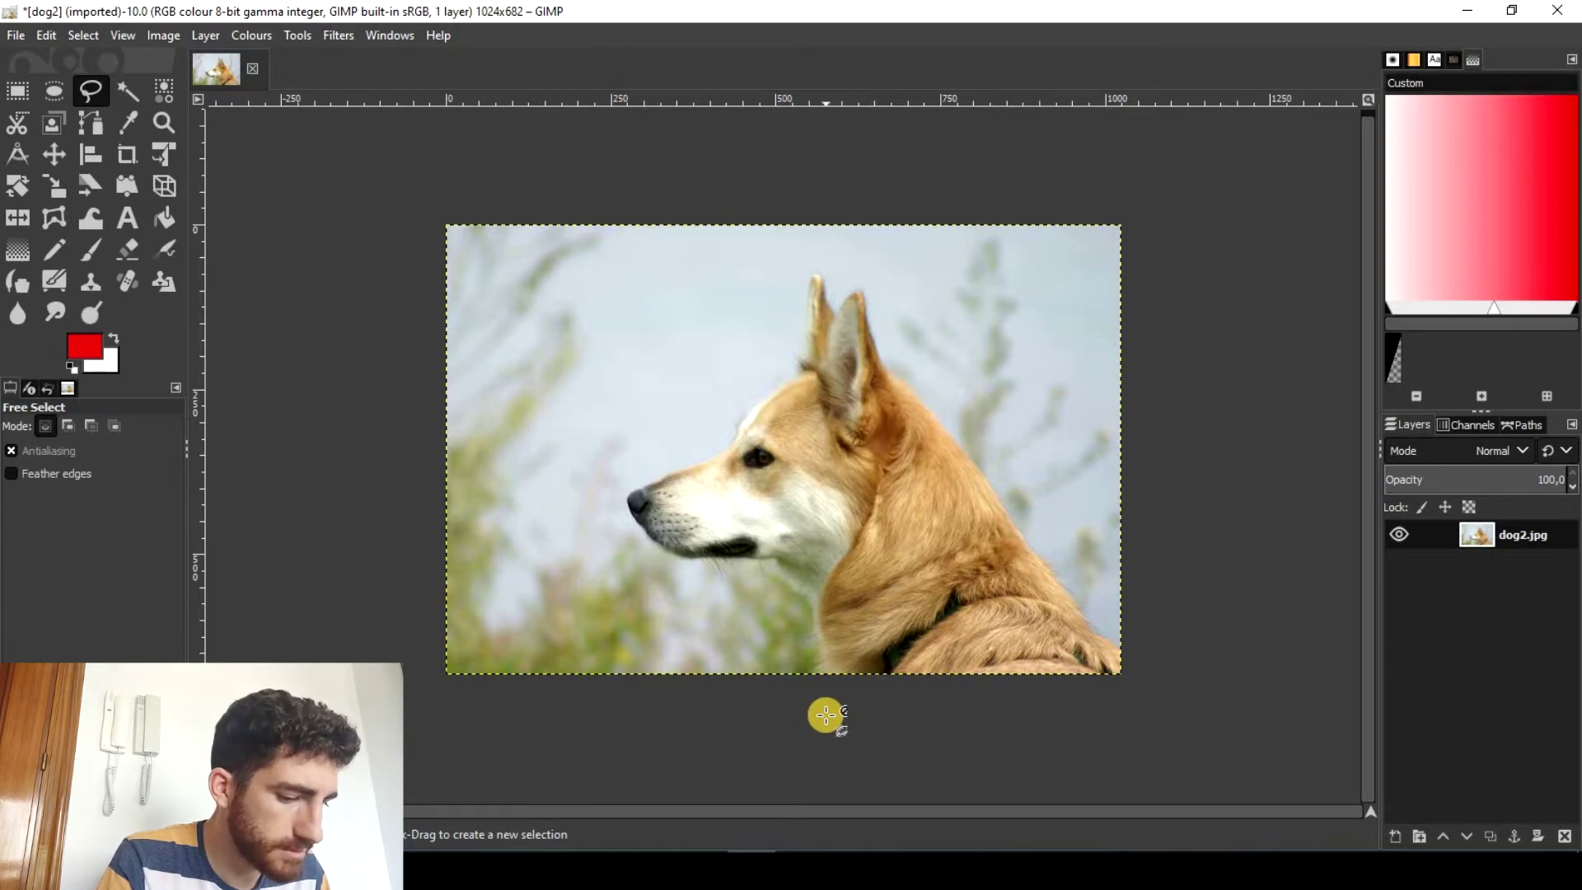
pyautogui.press('ctrl')
pyautogui.scroll(4, 821, 711)
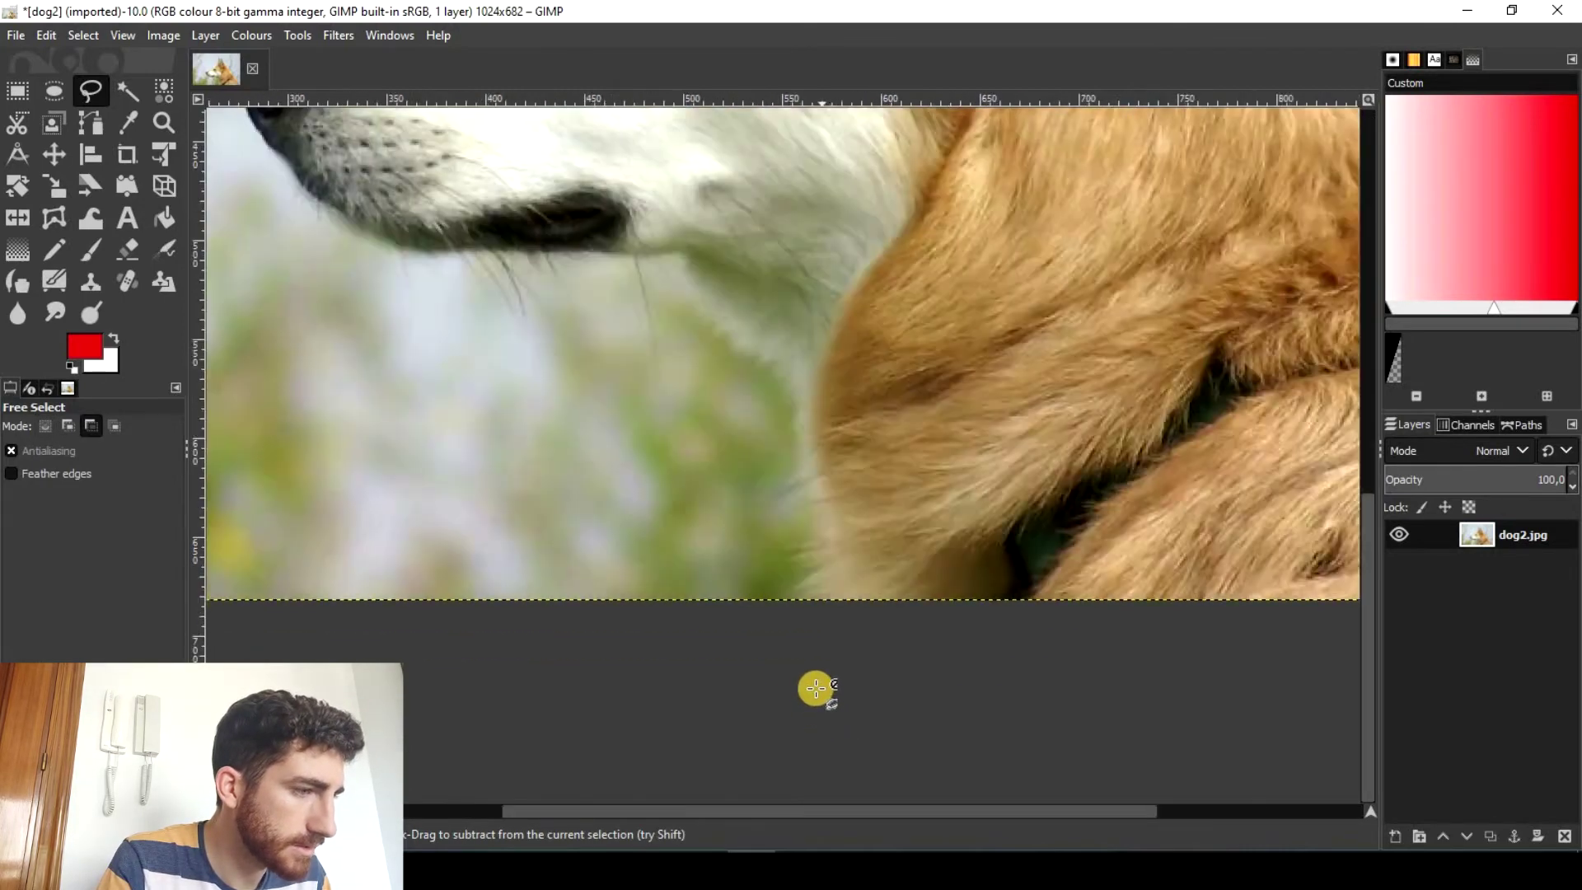
pyautogui.moveTo(803, 601); pyautogui.dragTo(805, 585)
pyautogui.click(825, 521)
pyautogui.moveTo(826, 521)
pyautogui.mouseDown()
pyautogui.moveTo(822, 412)
pyautogui.moveTo(787, 275)
pyautogui.moveTo(711, 194)
pyautogui.mouseUp()
pyautogui.moveTo(519, 141); pyautogui.dragTo(497, 612)
pyautogui.click(596, 552)
pyautogui.click(586, 496)
pyautogui.scroll(-2, 294, 505)
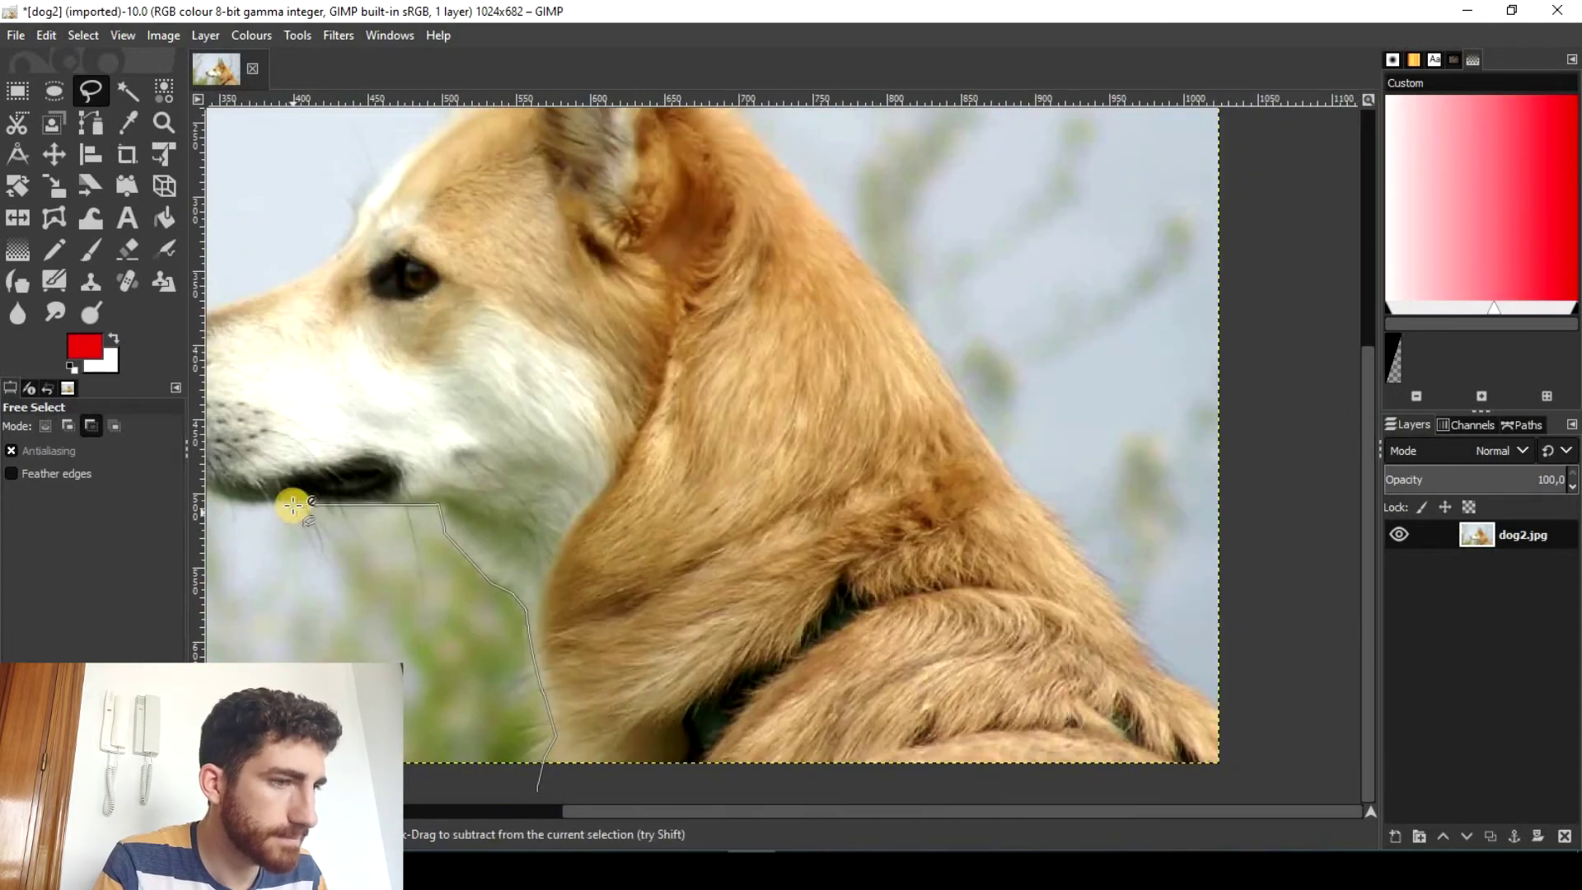
# Continue the Free Select outline along the underside of the dog's jaw and chin to the tip of the nose.
pyautogui.moveTo(293, 505); pyautogui.dragTo(536, 533)
pyautogui.click(509, 501)
pyautogui.click(484, 497)
pyautogui.scroll(2, 409, 473)
pyautogui.click(414, 444)
pyautogui.click(394, 406)
pyautogui.click(322, 268)
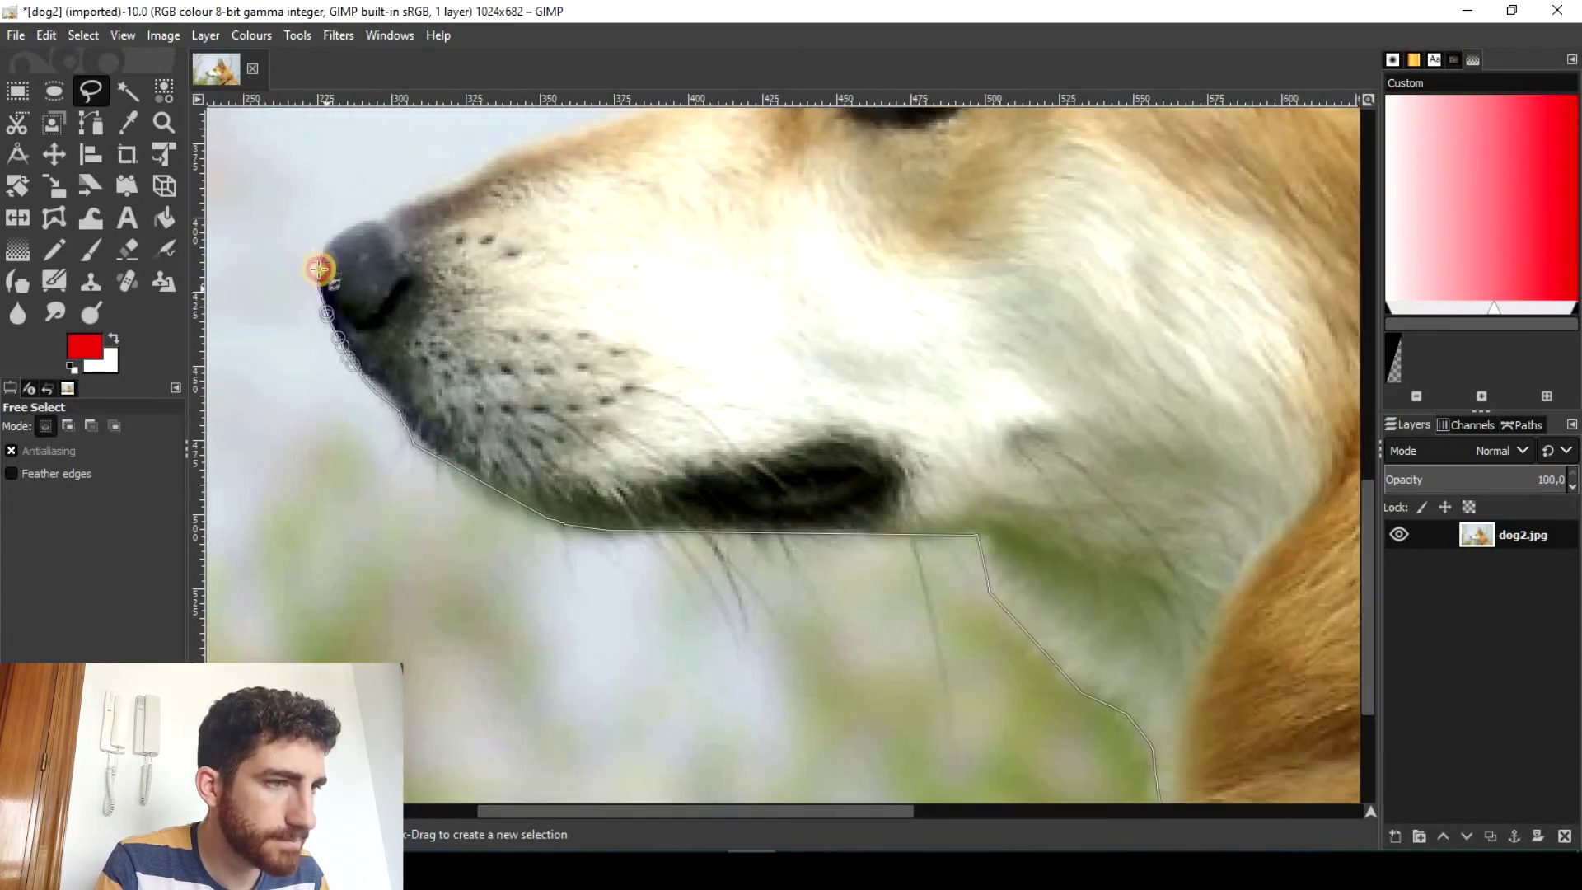
# Trace the selection outline around the top of the dog's nose and along the front of the snout.
pyautogui.scroll(3, 416, 237)
pyautogui.click(297, 201)
pyautogui.click(383, 179)
pyautogui.hscroll(1, 346, 233)
pyautogui.scroll(2, 346, 233)
pyautogui.click(547, 196)
pyautogui.click(673, 162)
pyautogui.click(826, 121)
# Extend the outline along the bridge of the snout and over the forehead to the base of the front ear.
pyautogui.scroll(-2, 988, 178)
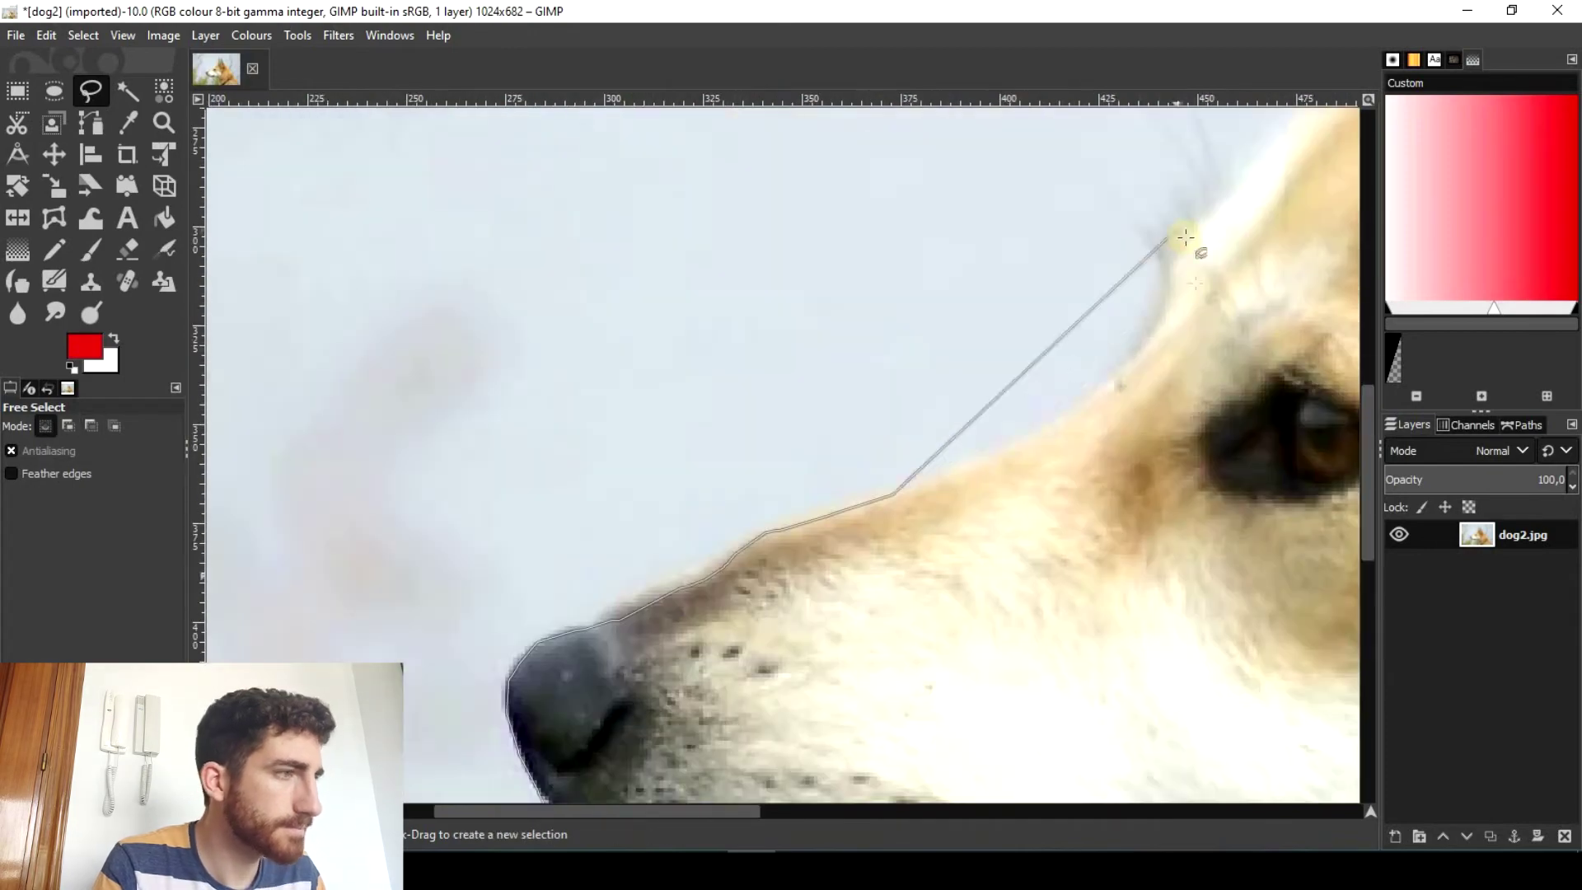
pyautogui.click(1005, 449)
pyautogui.click(1119, 371)
pyautogui.click(1175, 264)
pyautogui.click(1198, 234)
pyautogui.moveTo(1367, 412); pyautogui.dragTo(1367, 283)
pyautogui.moveTo(663, 811); pyautogui.dragTo(829, 811)
pyautogui.moveTo(736, 633)
pyautogui.mouseDown()
pyautogui.moveTo(964, 365)
pyautogui.moveTo(1017, 336)
pyautogui.moveTo(1083, 207)
pyautogui.moveTo(1169, 449)
pyautogui.moveTo(1253, 343)
pyautogui.moveTo(1339, 316)
pyautogui.mouseUp()
# Trace the outline around both of the dog's ears and down behind the rear ear to the nape.
pyautogui.scroll(2, 1017, 336)
pyautogui.moveTo(720, 812); pyautogui.dragTo(906, 812)
pyautogui.moveTo(695, 349)
pyautogui.mouseDown()
pyautogui.moveTo(703, 470)
pyautogui.moveTo(745, 581)
pyautogui.mouseUp()
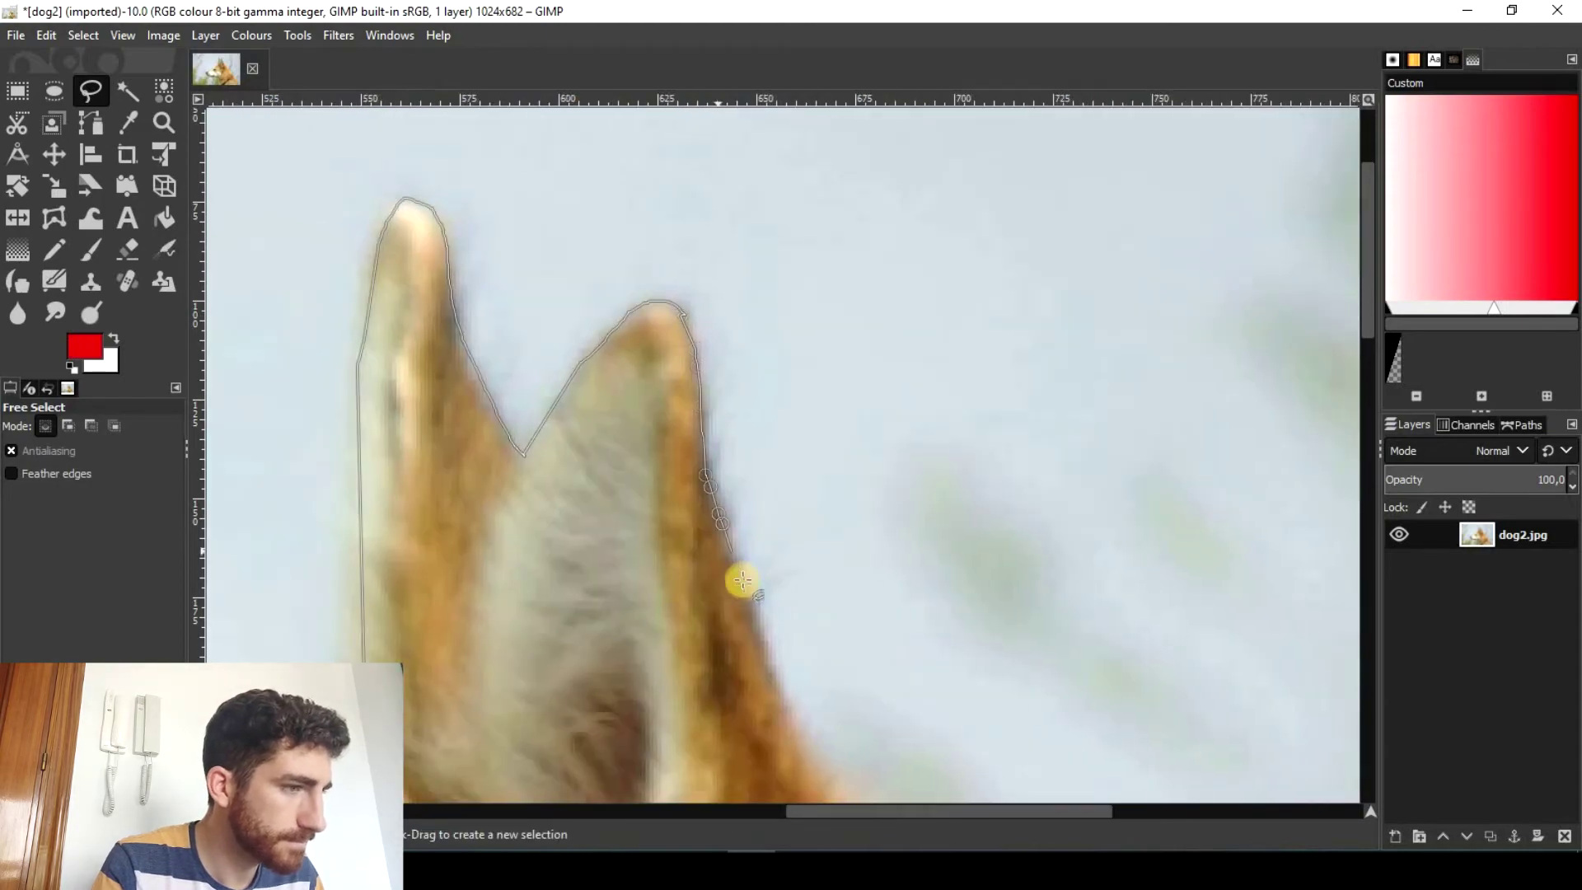
pyautogui.scroll(-3, 745, 582)
pyautogui.moveTo(805, 227); pyautogui.dragTo(813, 249)
pyautogui.moveTo(1104, 527); pyautogui.dragTo(1262, 688)
pyautogui.moveTo(862, 814); pyautogui.dragTo(1043, 814)
# Continue the outline down the dog's neck and back, past the image's corner and back below the canvas toward the starting point.
pyautogui.scroll(-7, 824, 495)
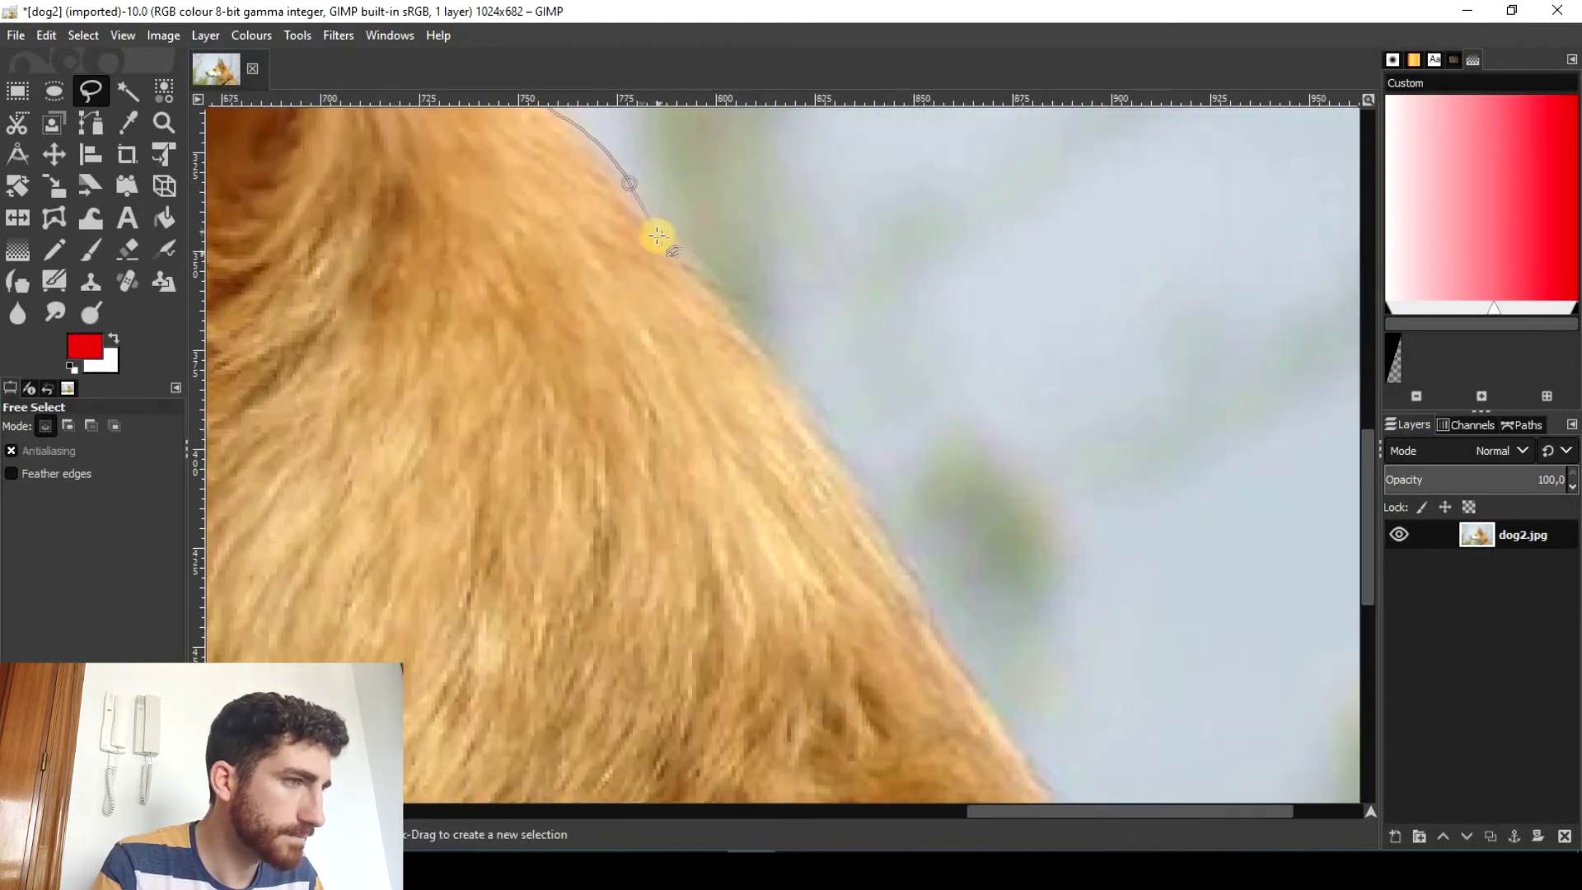
pyautogui.moveTo(656, 237)
pyautogui.mouseDown()
pyautogui.moveTo(1036, 774)
pyautogui.moveTo(1158, 812)
pyautogui.mouseUp()
pyautogui.scroll(-5, 1129, 659)
pyautogui.scroll(-3, 1096, 552)
pyautogui.moveTo(893, 342)
pyautogui.mouseDown()
pyautogui.moveTo(1156, 756)
pyautogui.moveTo(1273, 755)
pyautogui.mouseUp()
pyautogui.scroll(-4, 1185, 715)
pyautogui.click(1266, 789)
pyautogui.click(776, 803)
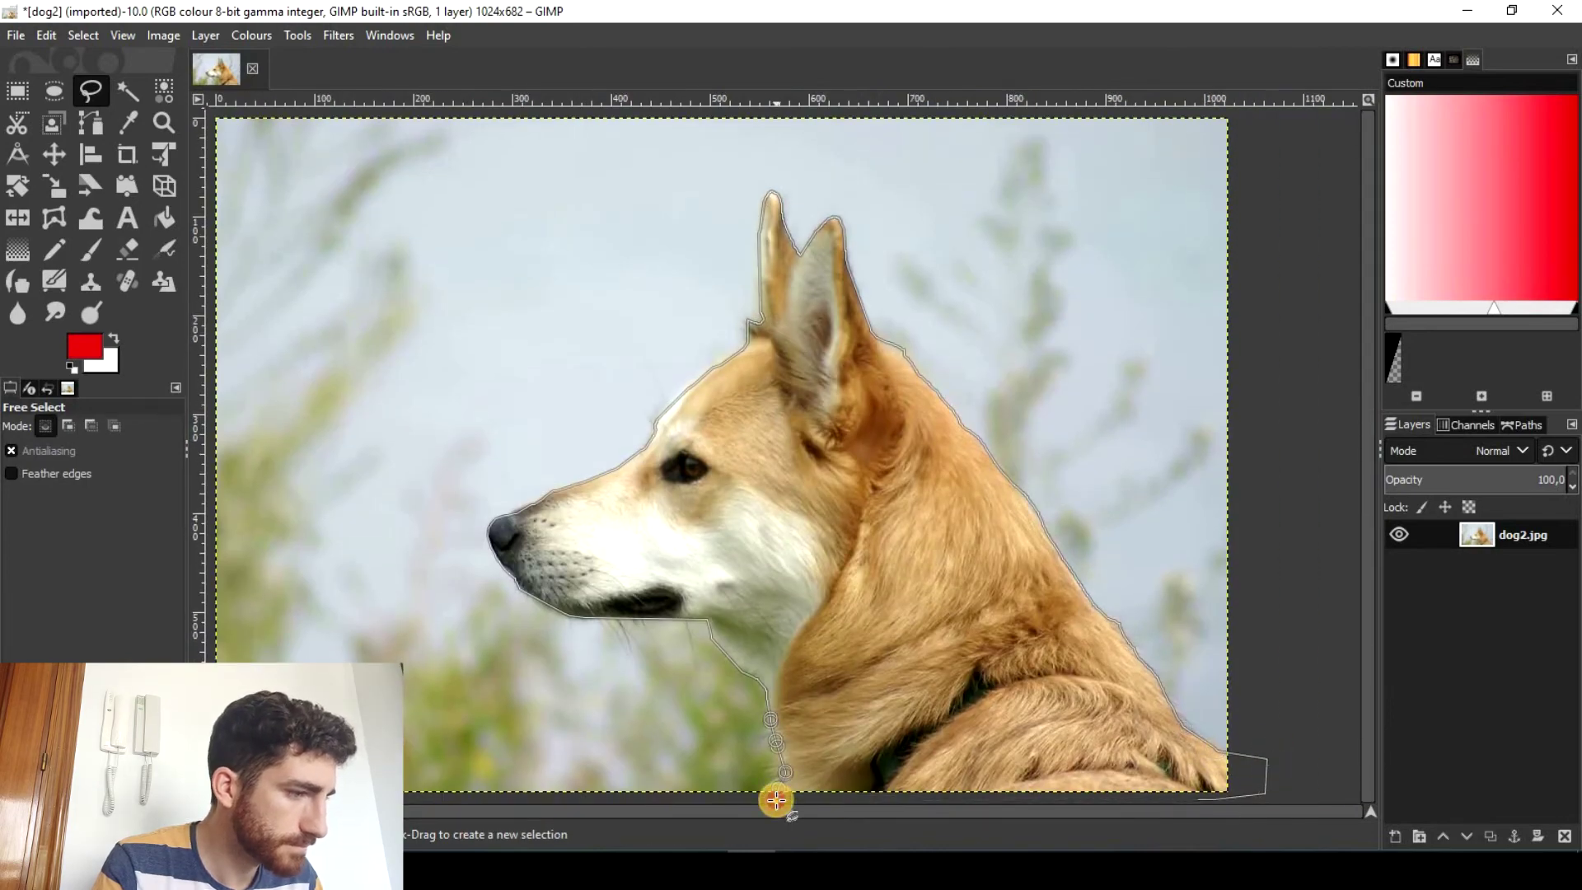
# Close the Free Select outline at its starting point below the neck and commit it as the selection around the dog.
pyautogui.scroll(-2, 776, 803)
pyautogui.scroll(5, 776, 803)
pyautogui.click(767, 747)
pyautogui.scroll(-5, 768, 747)
pyautogui.scroll(3, 1130, 448)
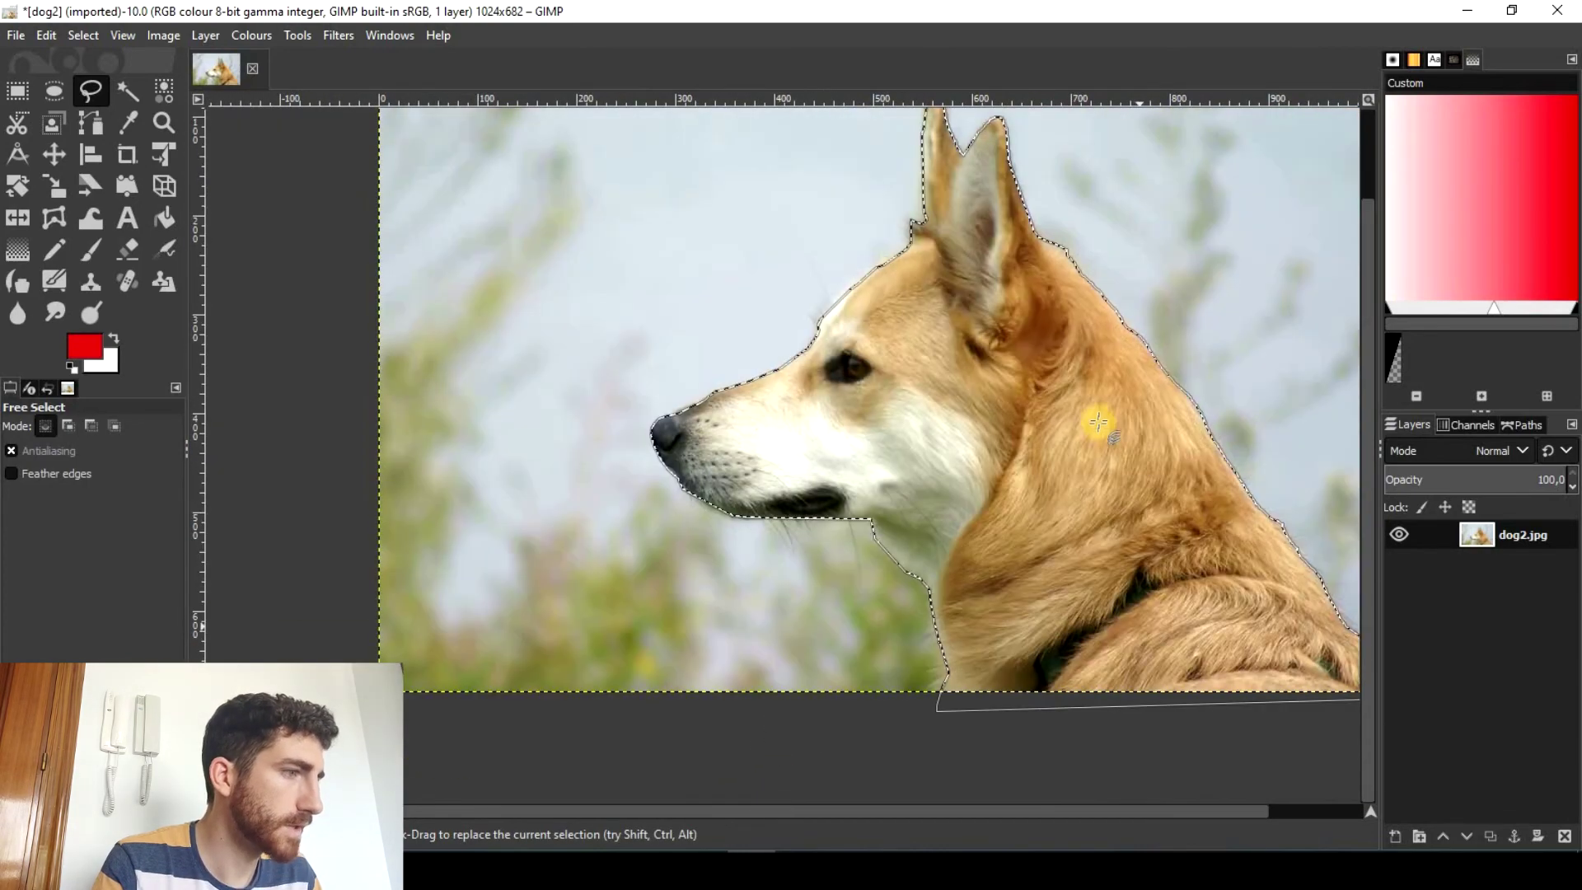
pyautogui.press('Return')
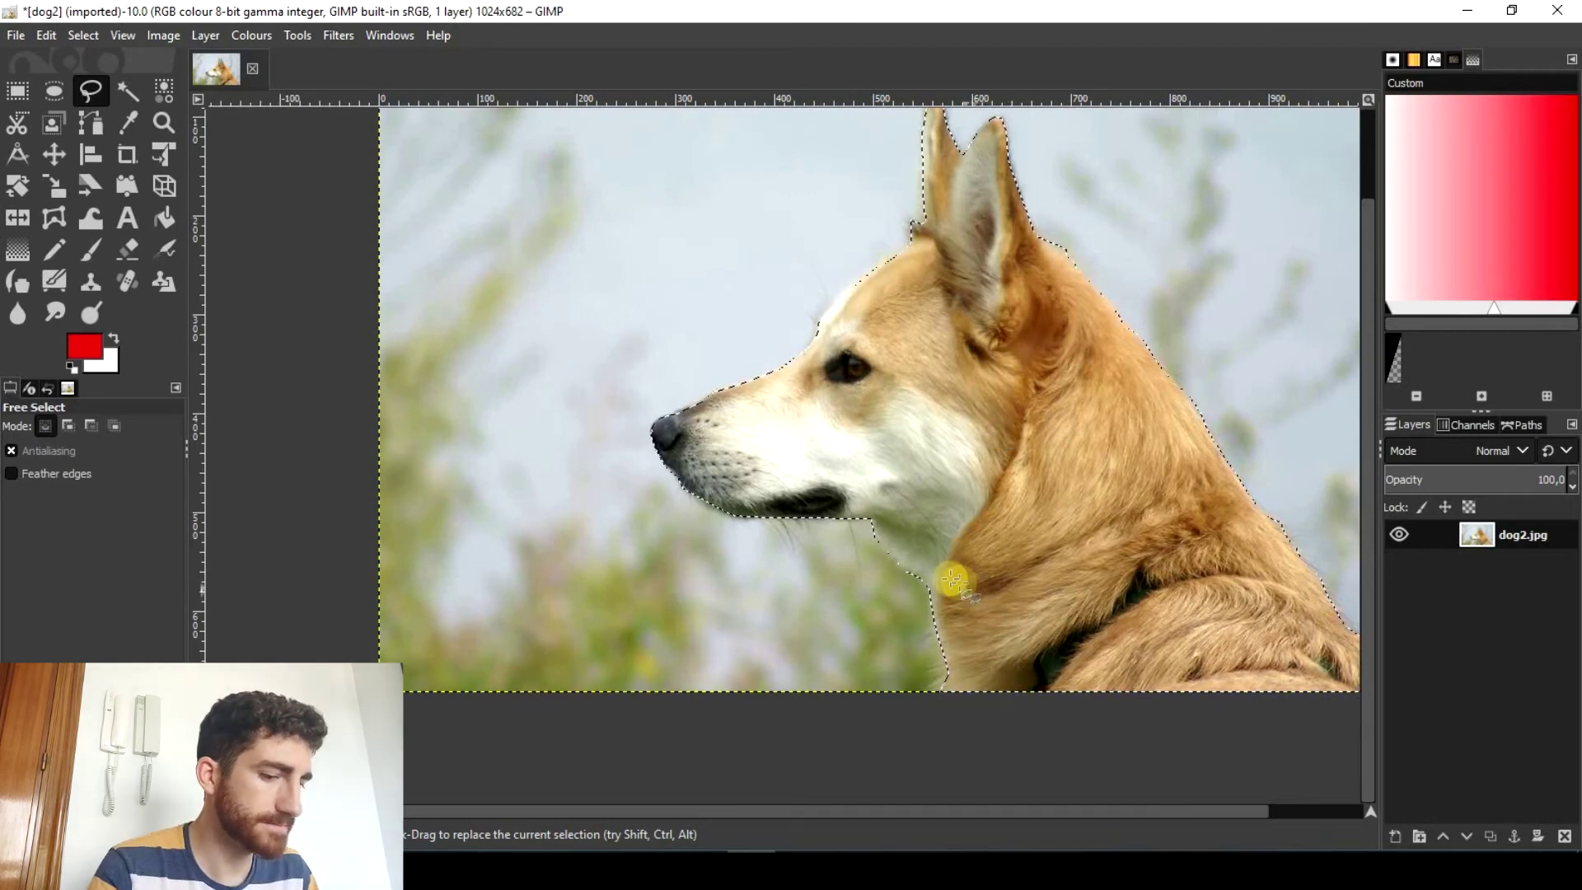
# Copy the selected dog and paste it as a new image.
pyautogui.click(46, 35)
pyautogui.click(74, 168)
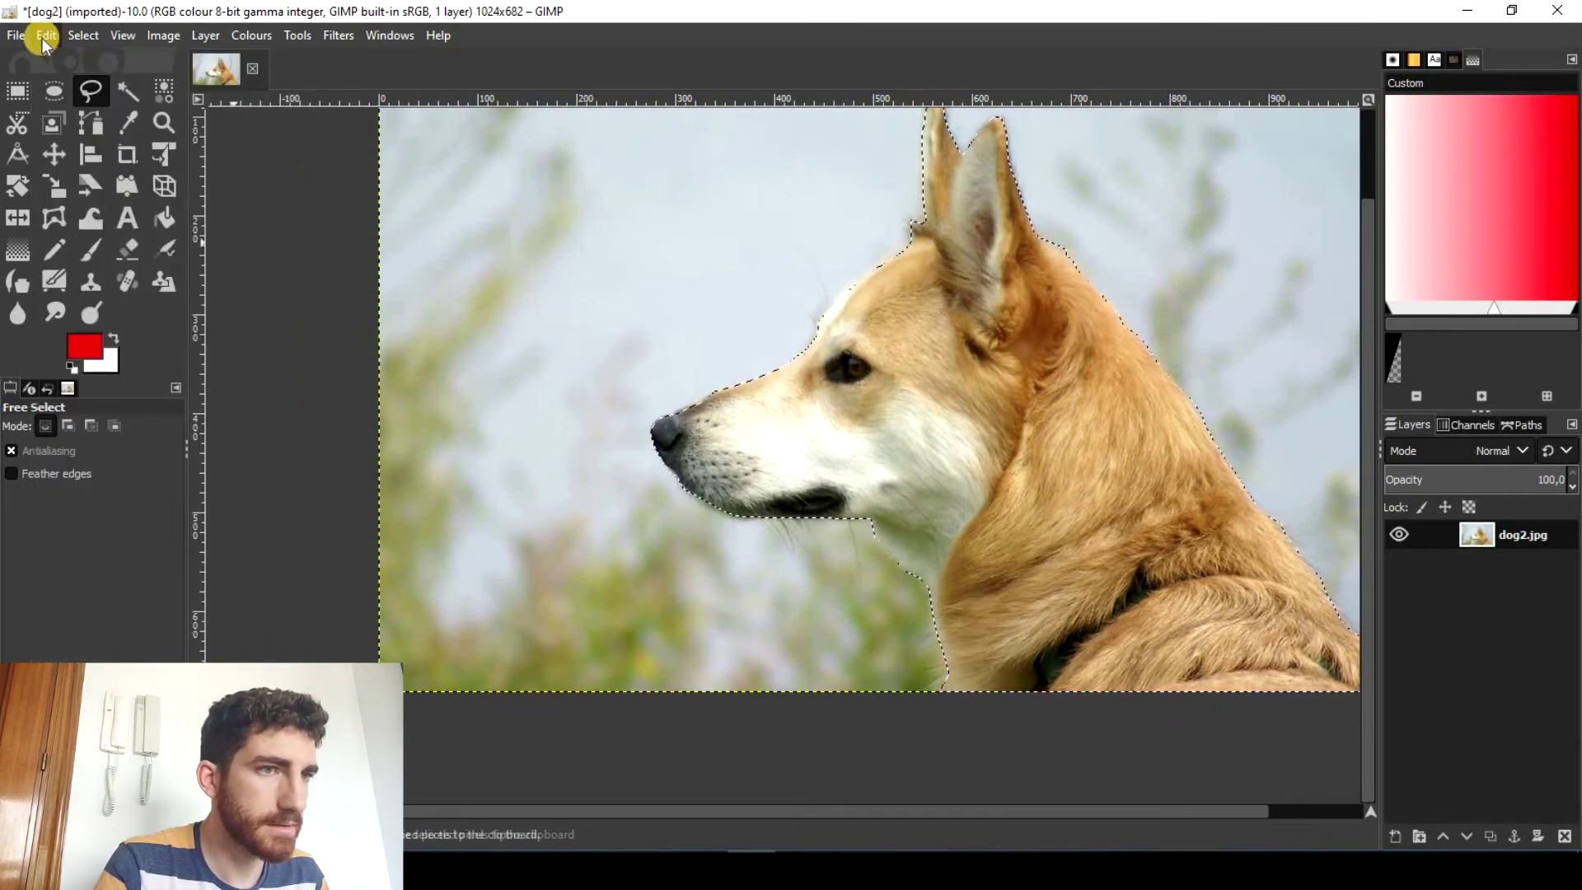
pyautogui.click(47, 33)
pyautogui.moveTo(245, 303)
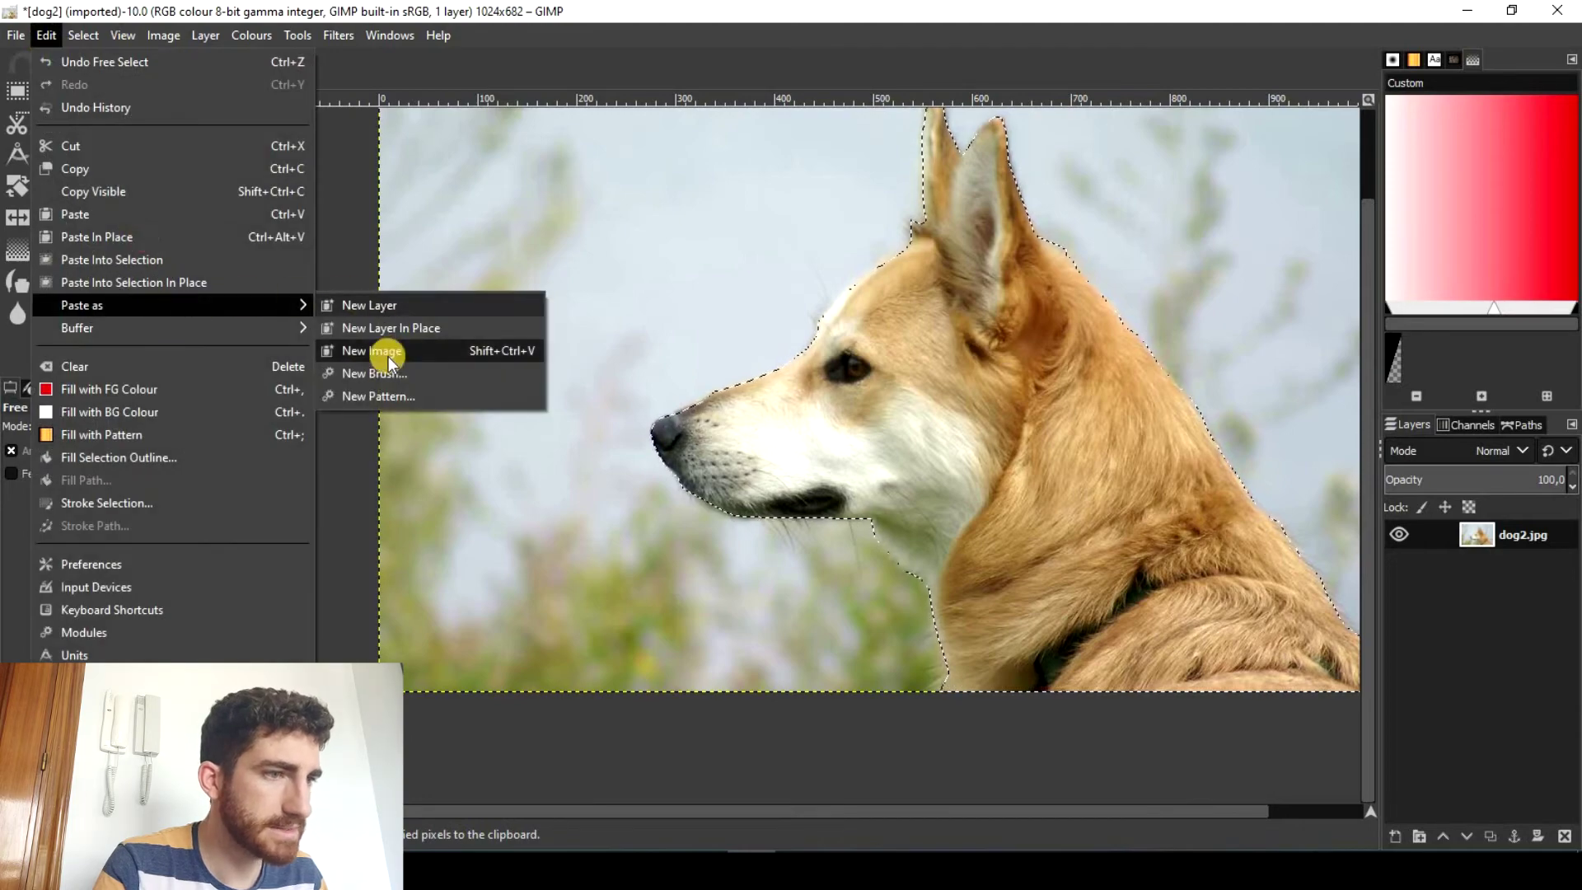
pyautogui.click(445, 353)
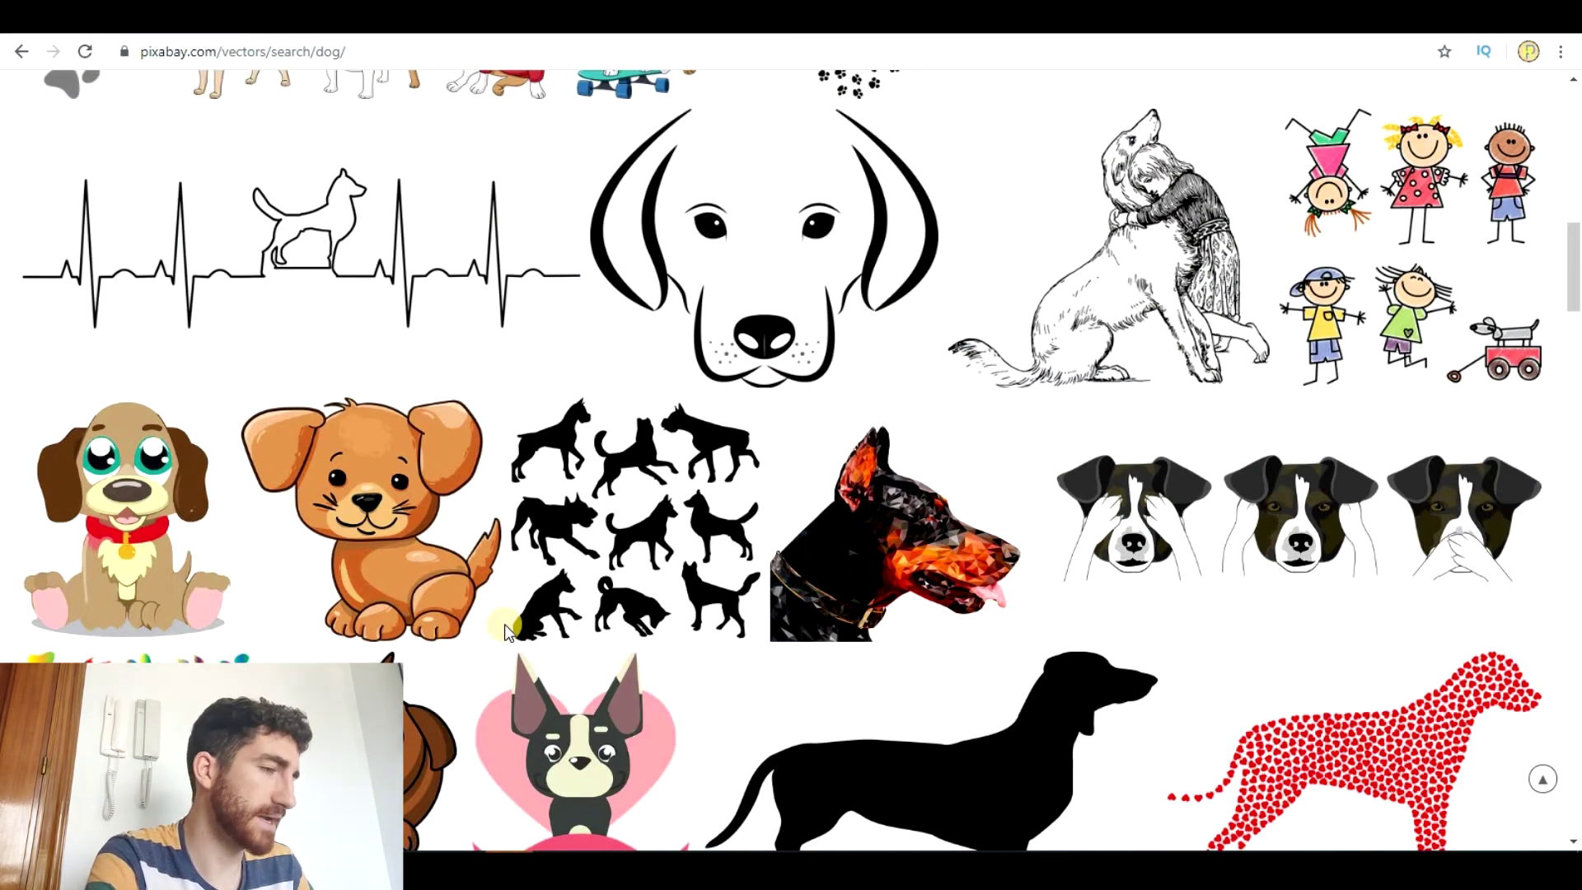
# Switch to the Pixabay dog vector results in the browser and open the brown cartoon puppy picture.
pyautogui.click(405, 511)
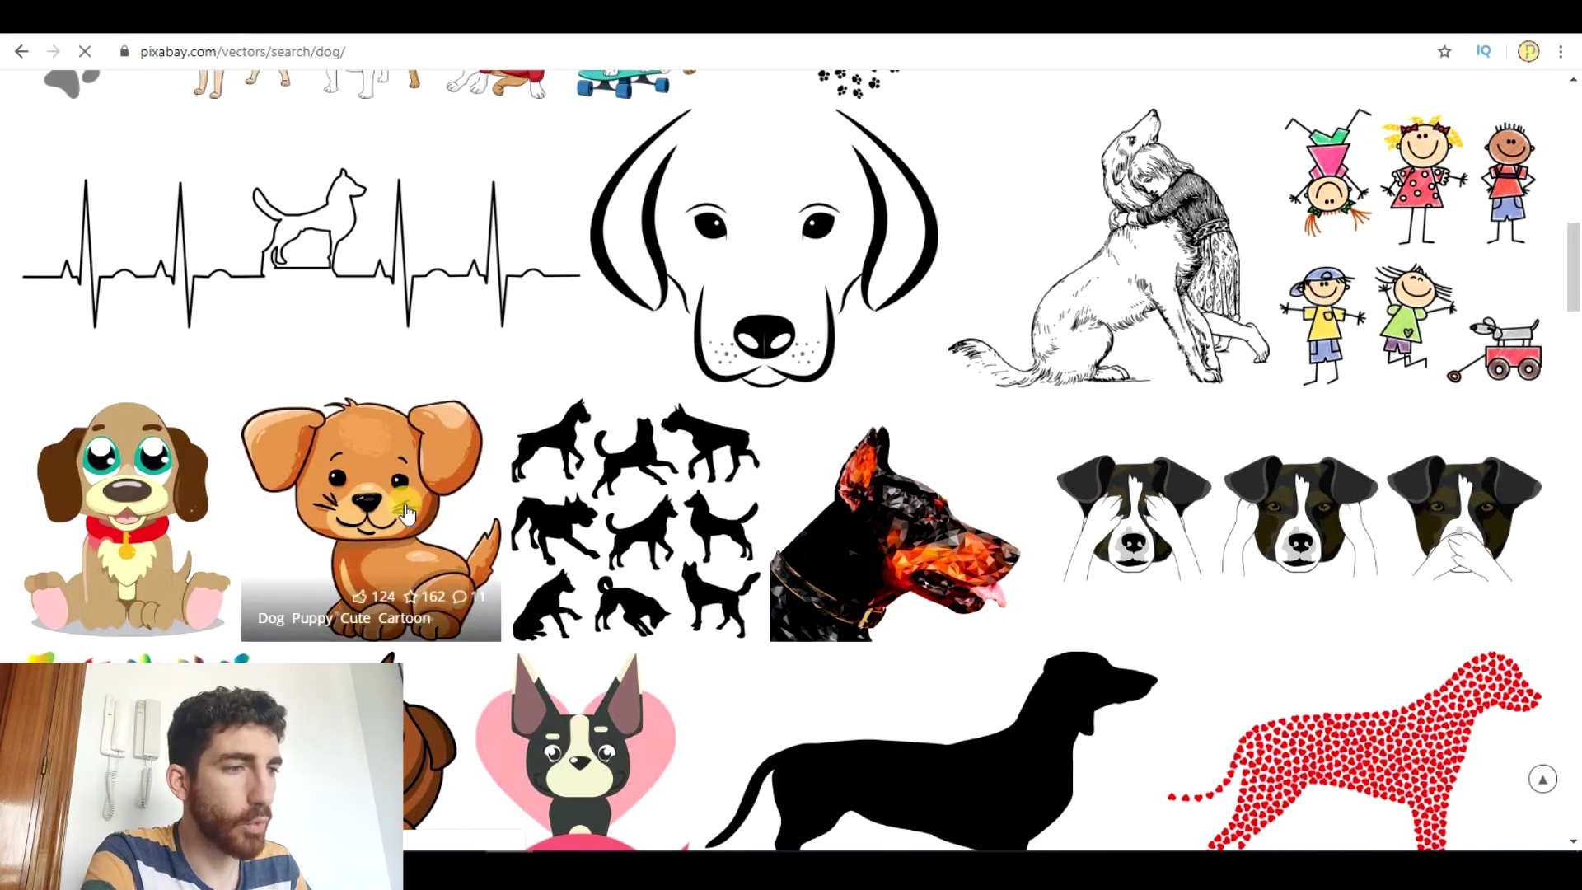